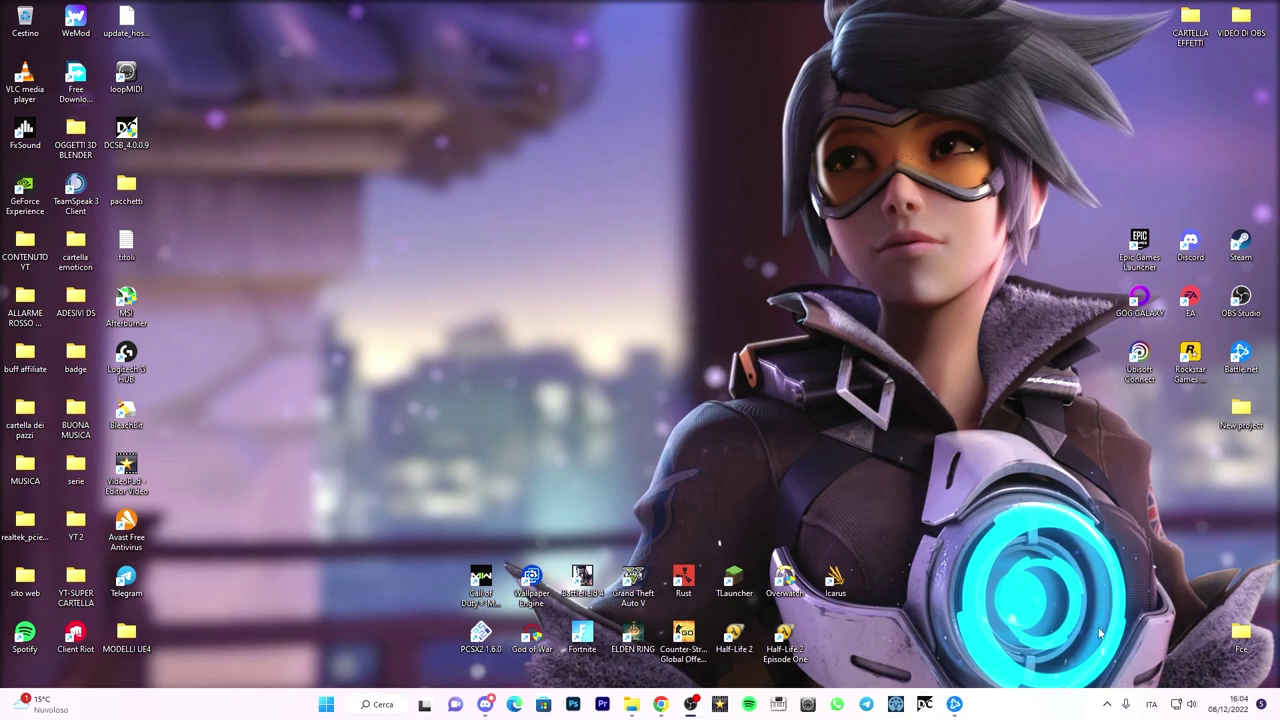
Disable all Avast Antivirus protections until the computer restarts and dismiss the Windows Security notification.
click(1107, 704)
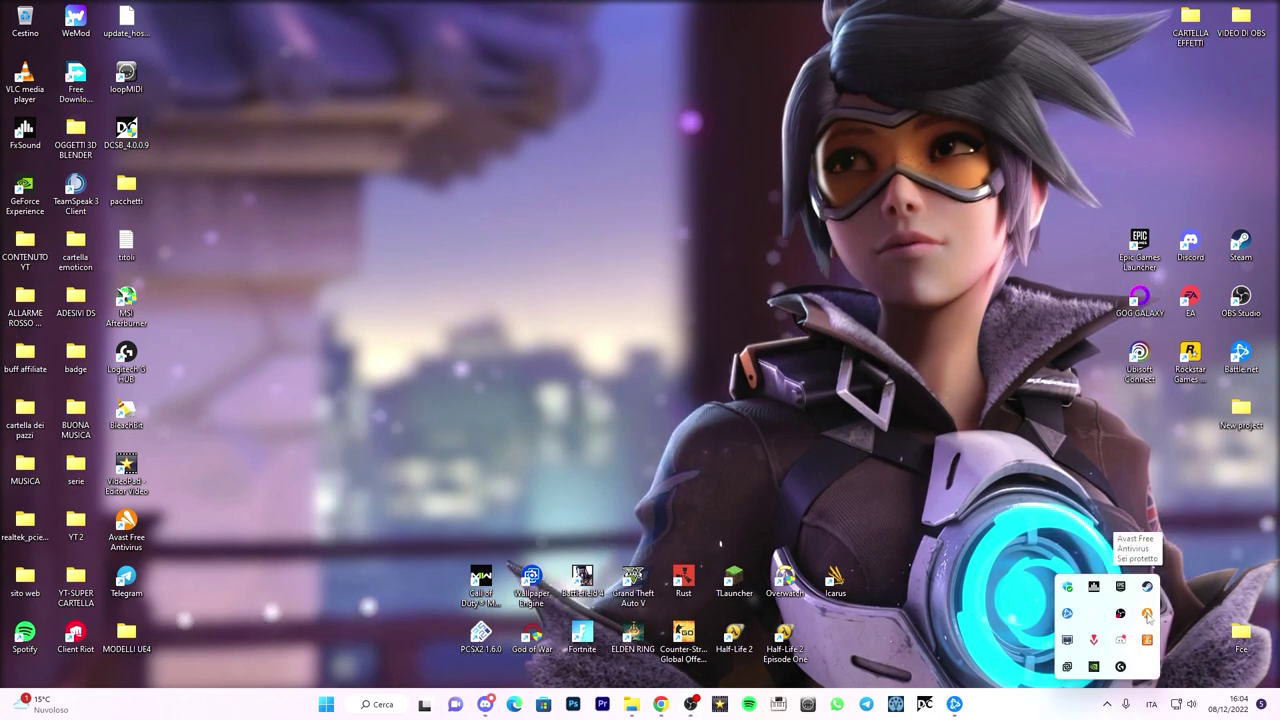
right_click(1147, 615)
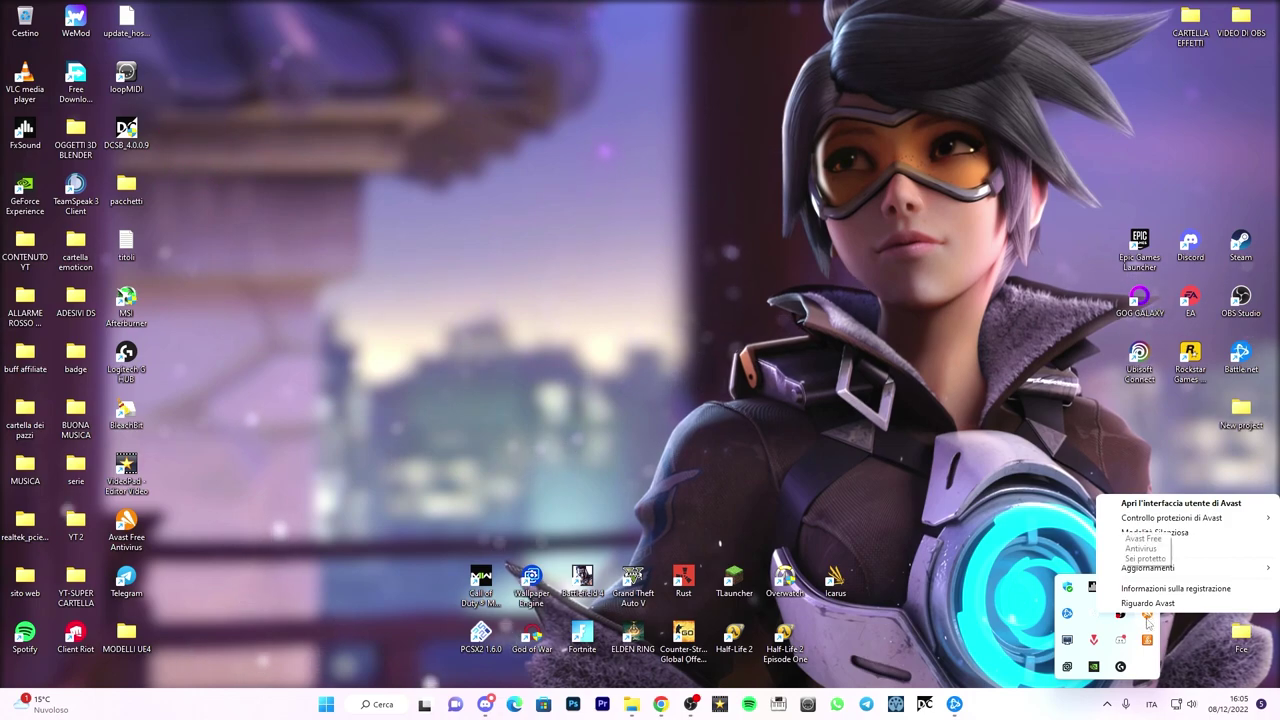
mouse_move(1175, 518)
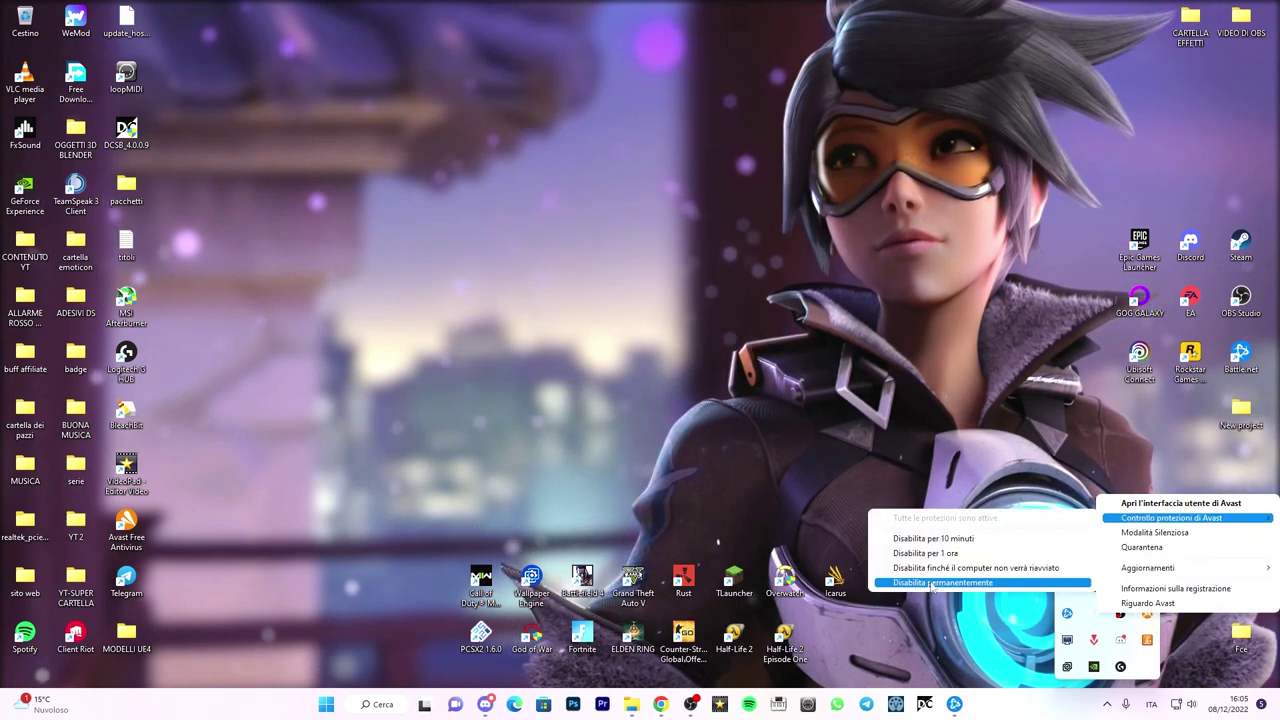
click(1000, 568)
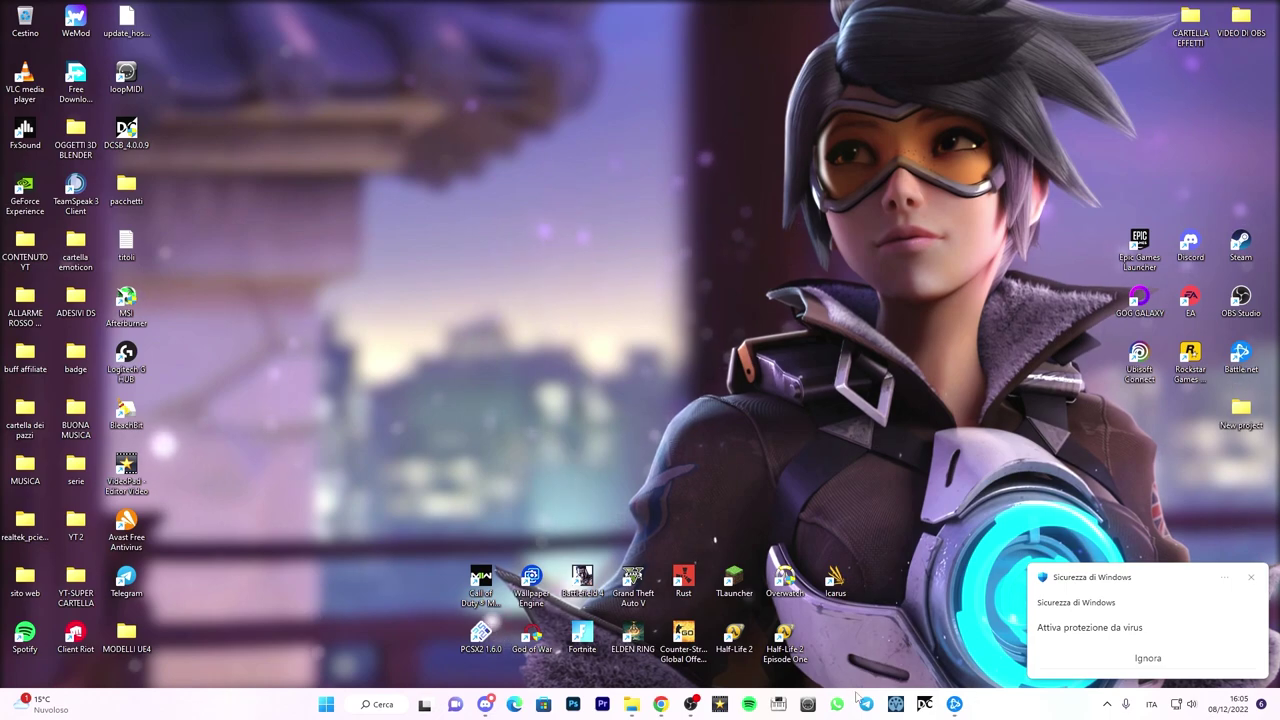
click(1251, 580)
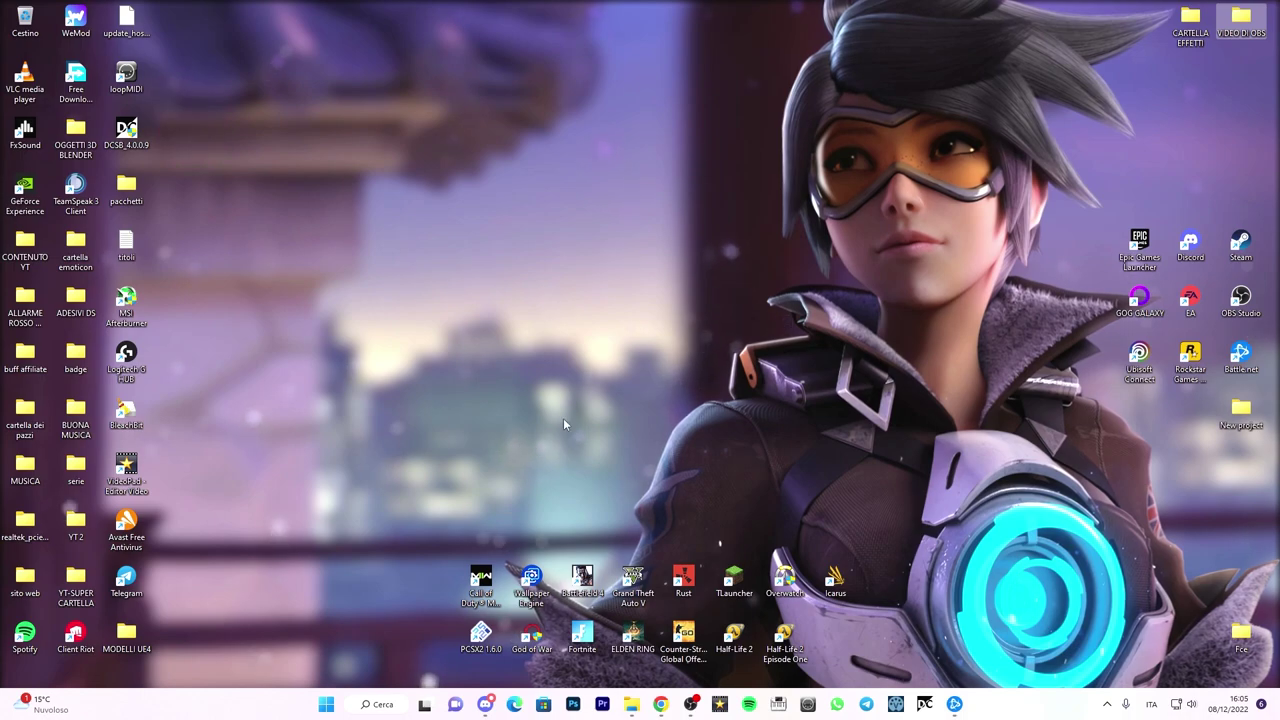
Open Task Manager and end the EA Background Service and EpicGamesLauncher background processes.
right_click(320, 710)
click(301, 540)
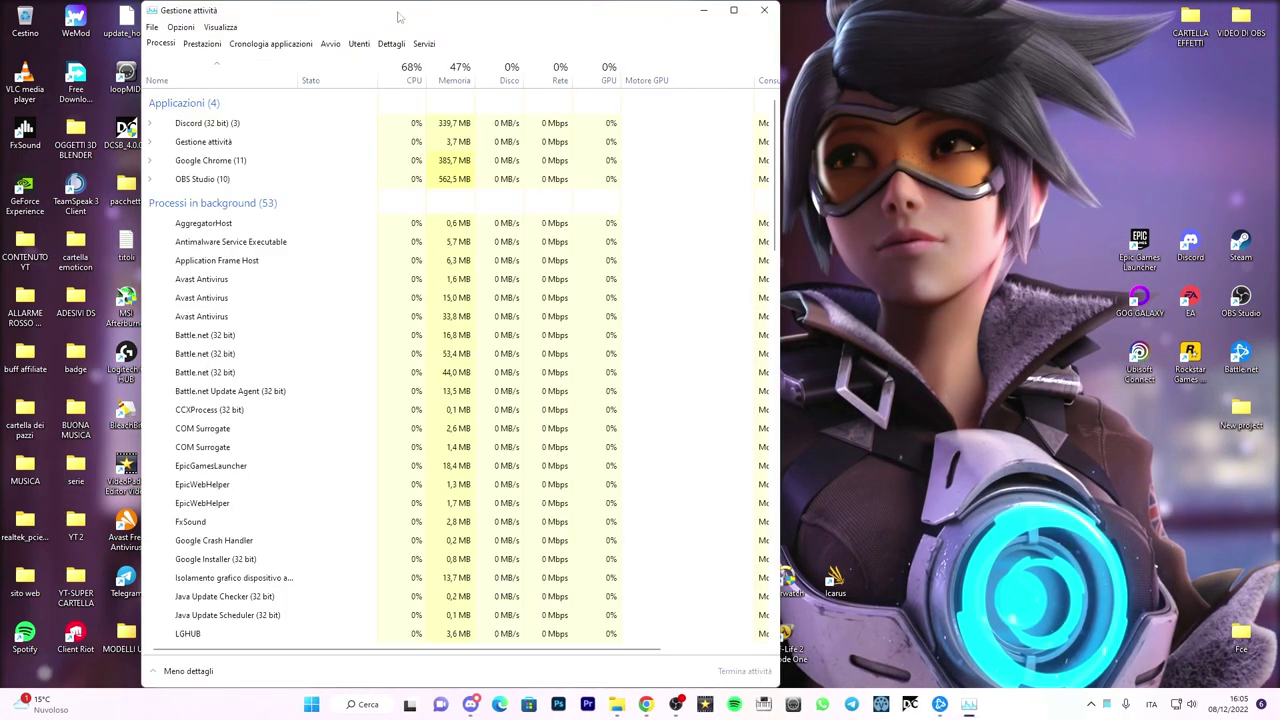
scroll(320, 318, down, 6)
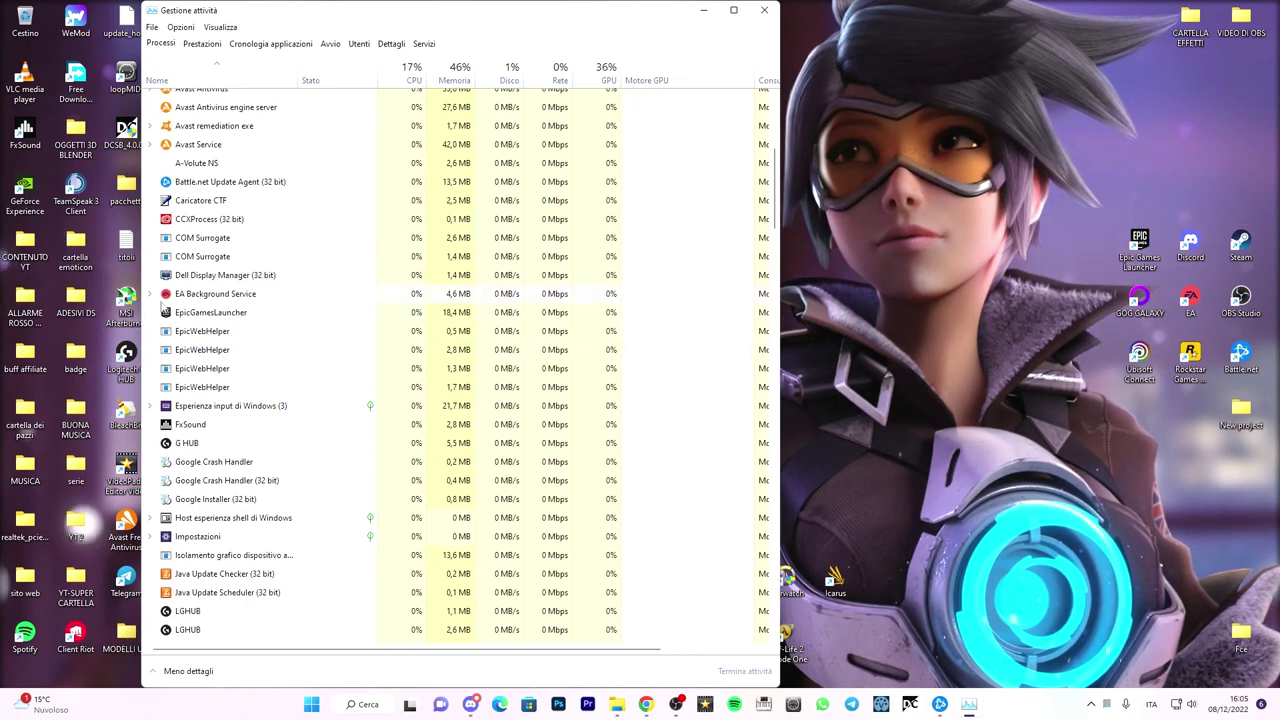
right_click(207, 295)
click(235, 318)
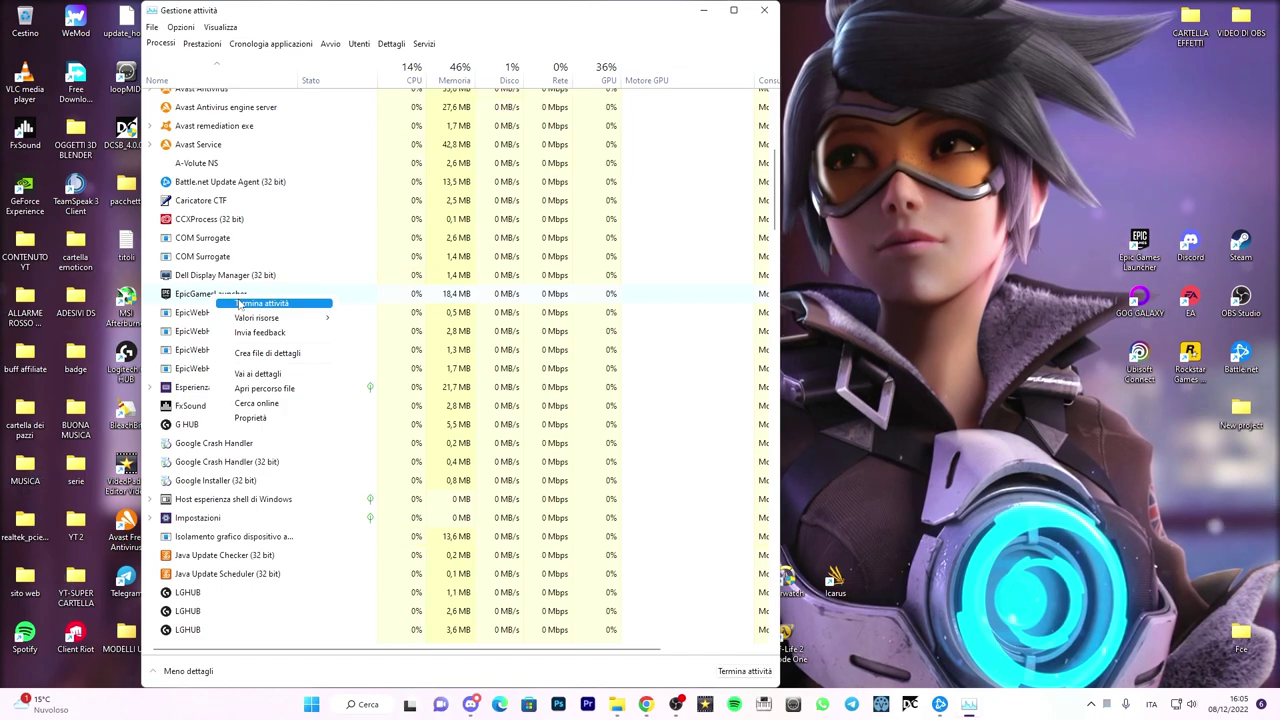
click(250, 304)
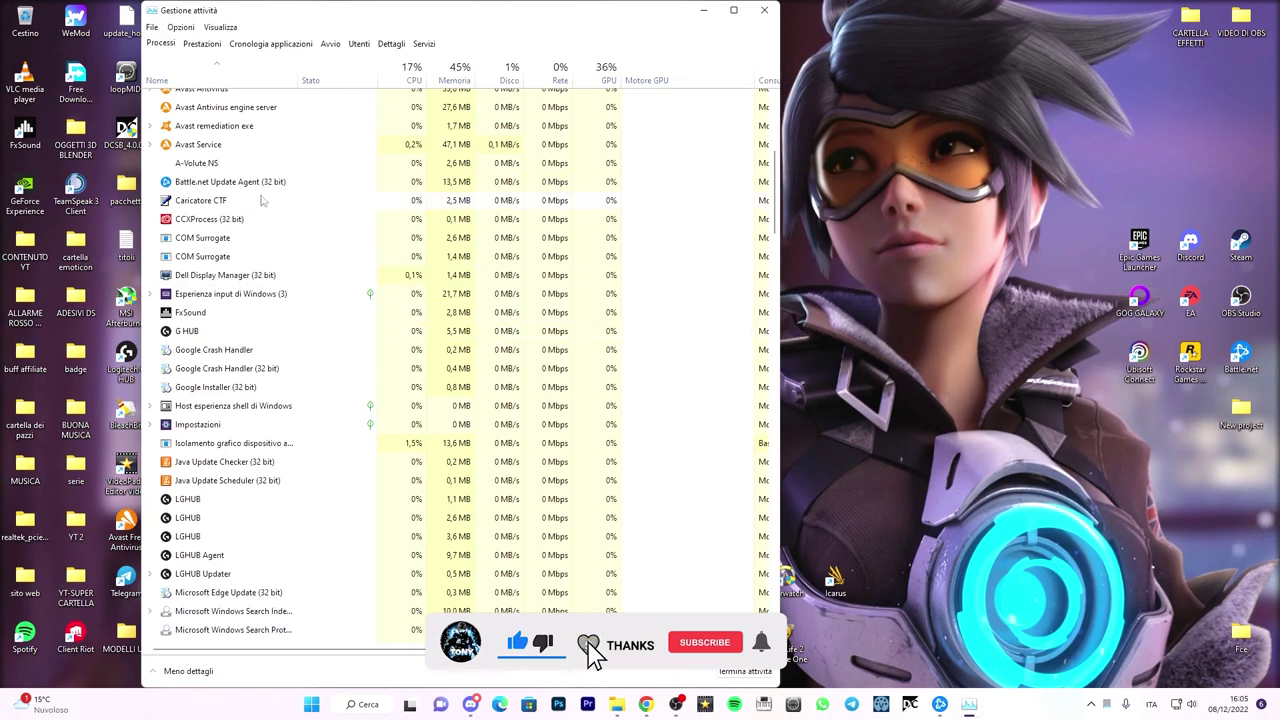
End the Steam (32 bit) and Steam Client Service background processes in Task Manager.
scroll(235, 310, down, 9)
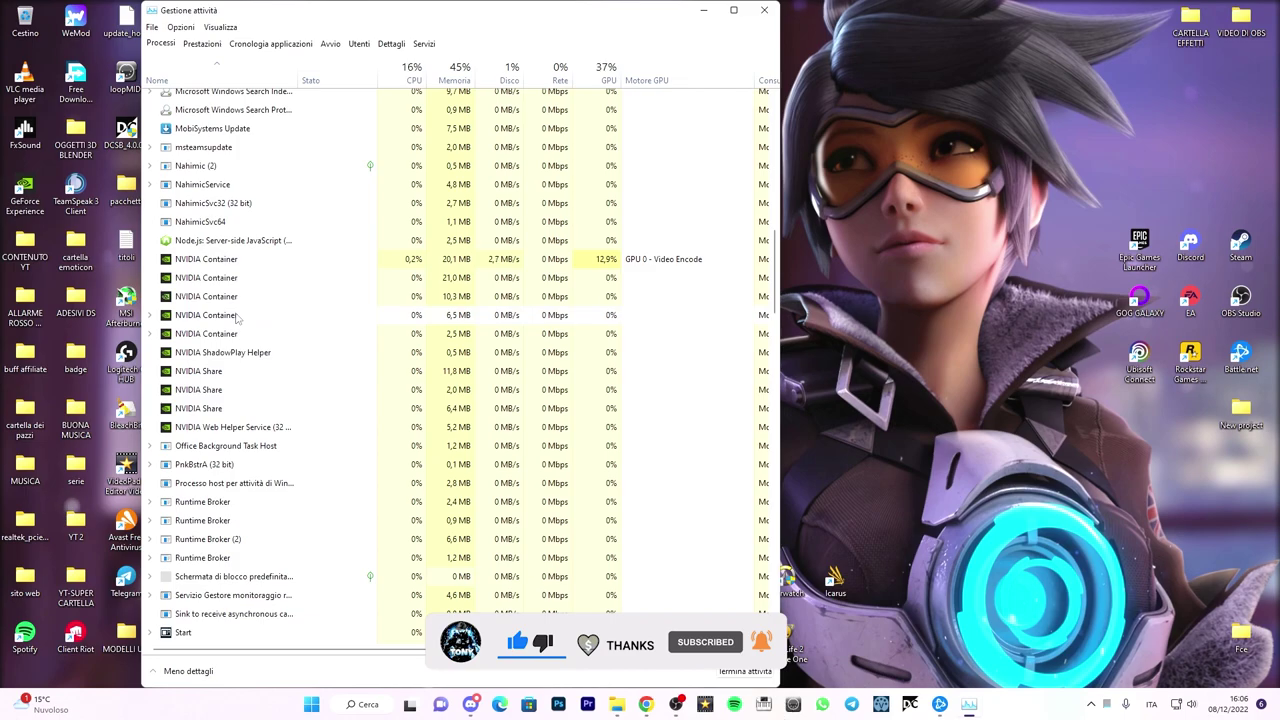
scroll(221, 252, down, 1)
right_click(212, 228)
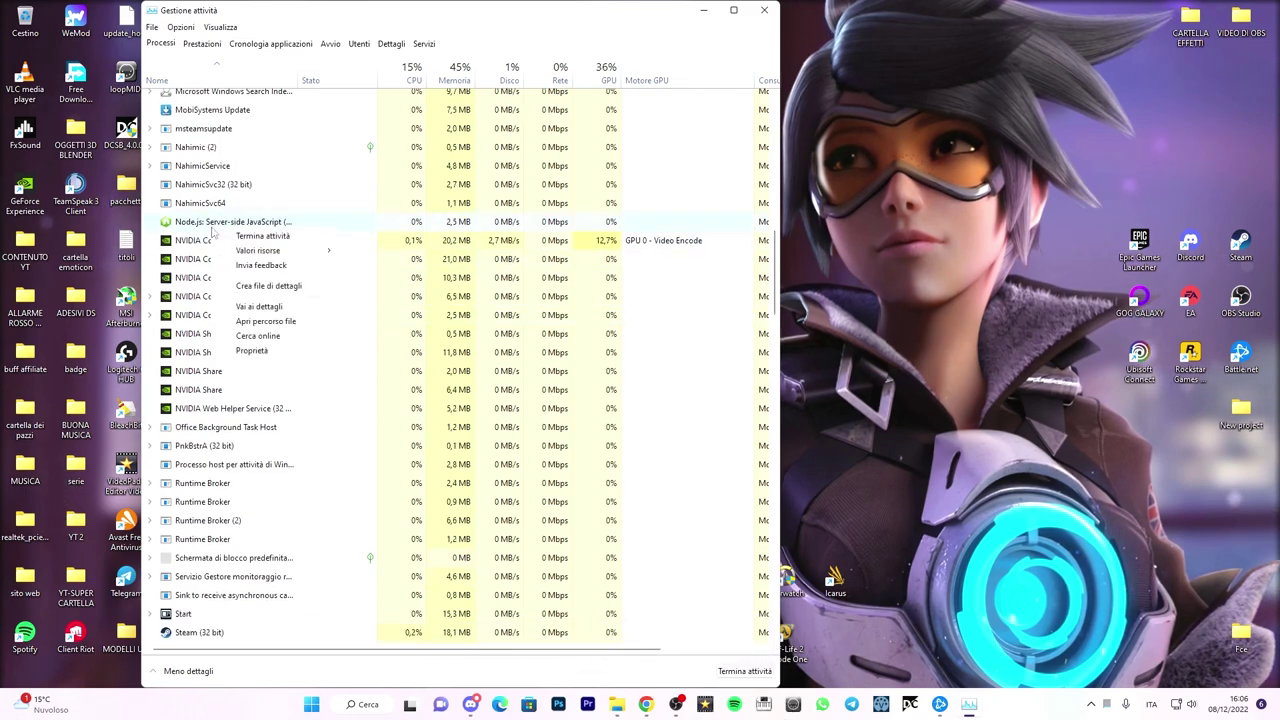
scroll(260, 310, down, 6)
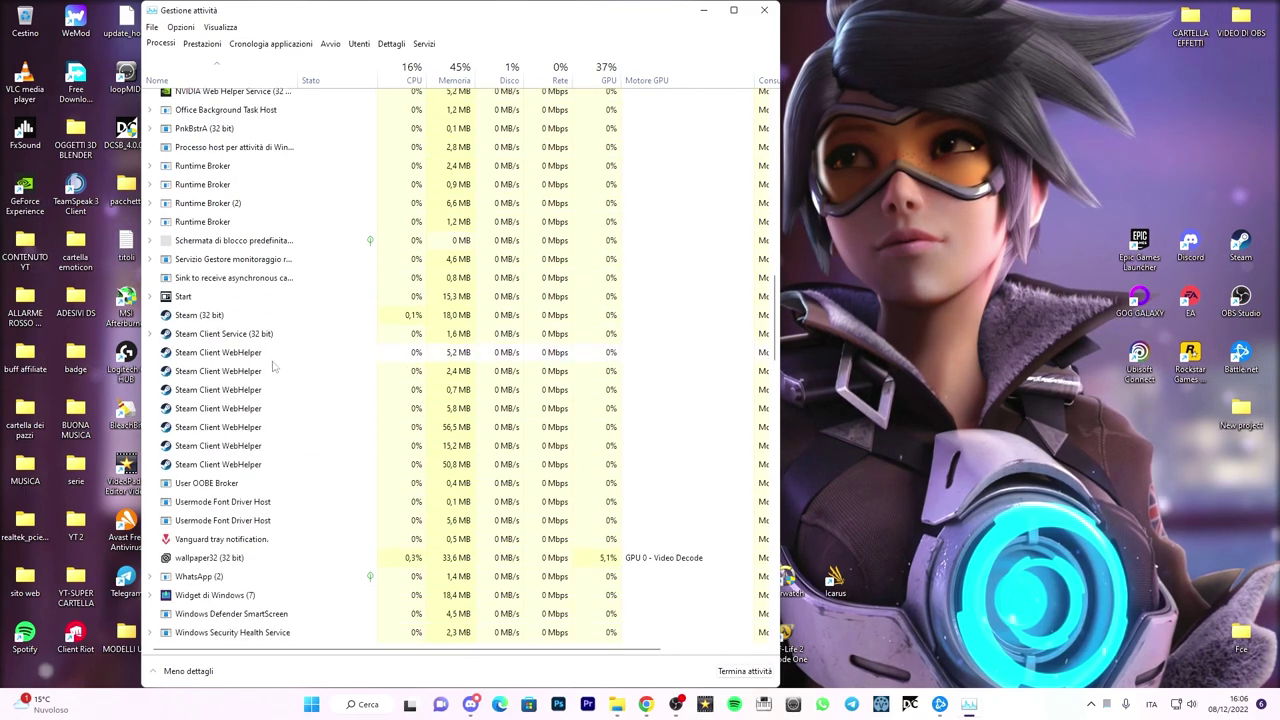
right_click(230, 318)
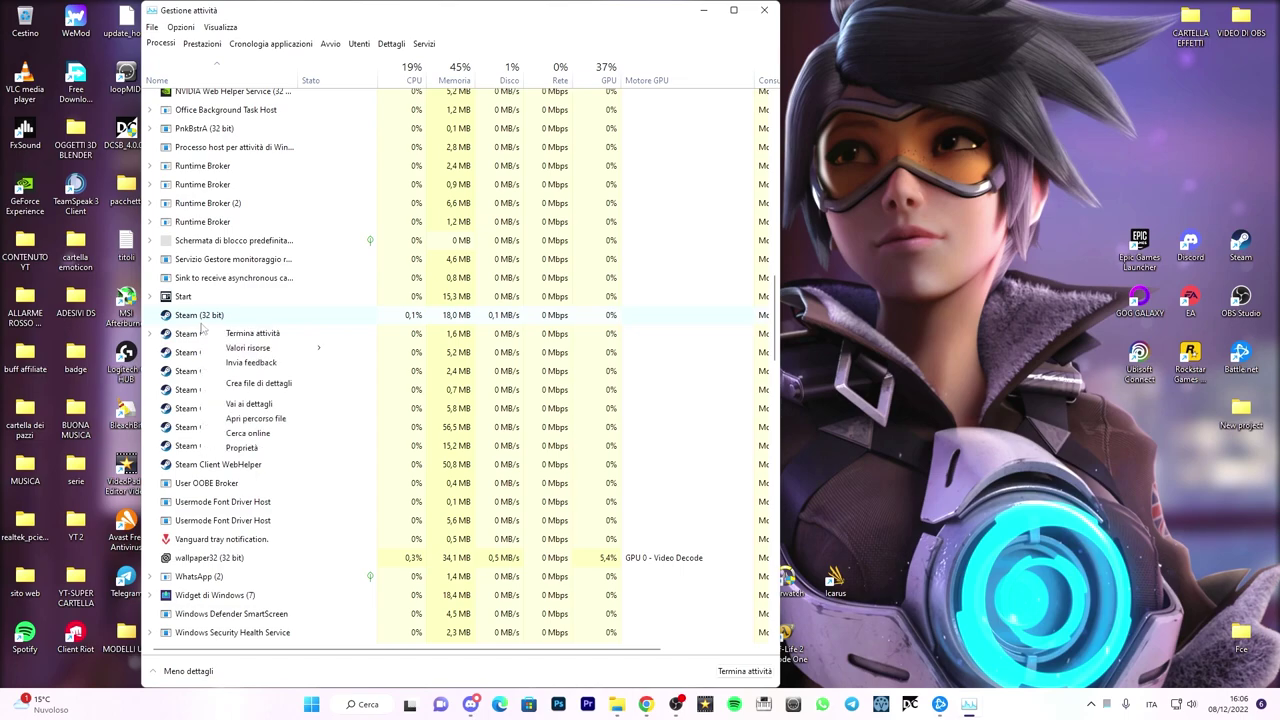
click(236, 336)
right_click(215, 317)
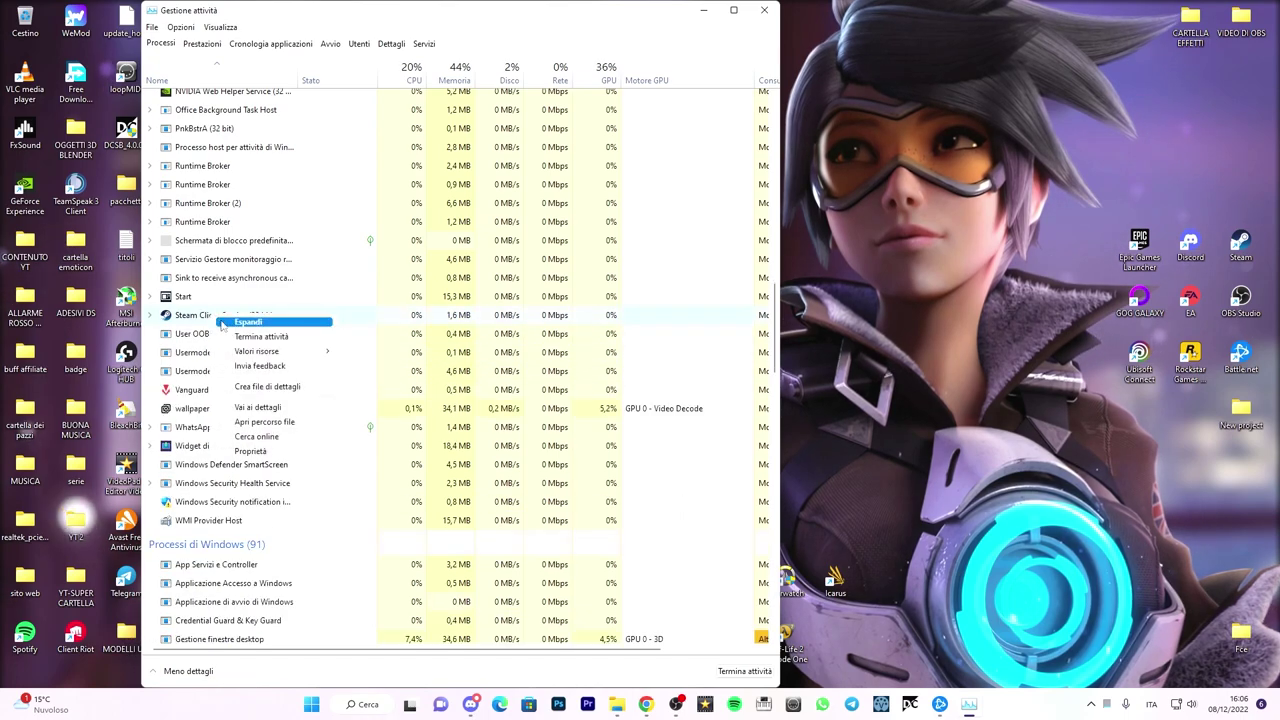
click(237, 336)
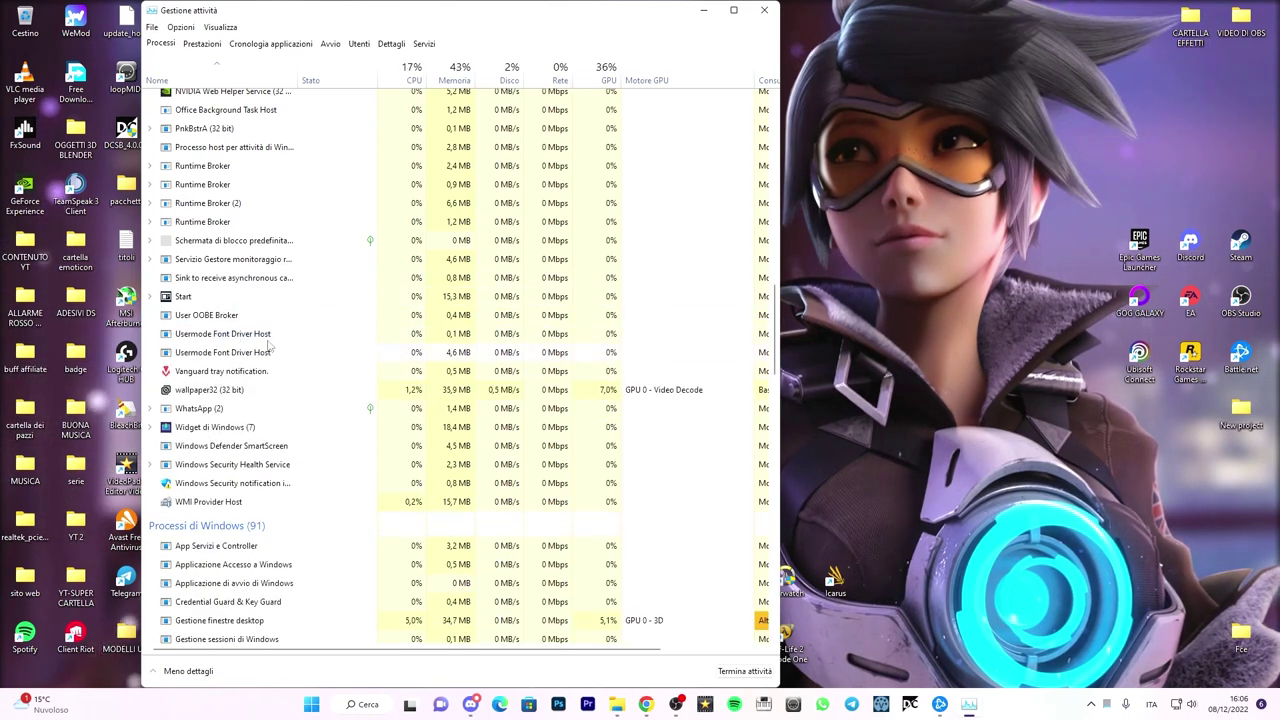
End the Vanguard tray notification process and close Task Manager.
scroll(258, 338, down, 1)
right_click(235, 295)
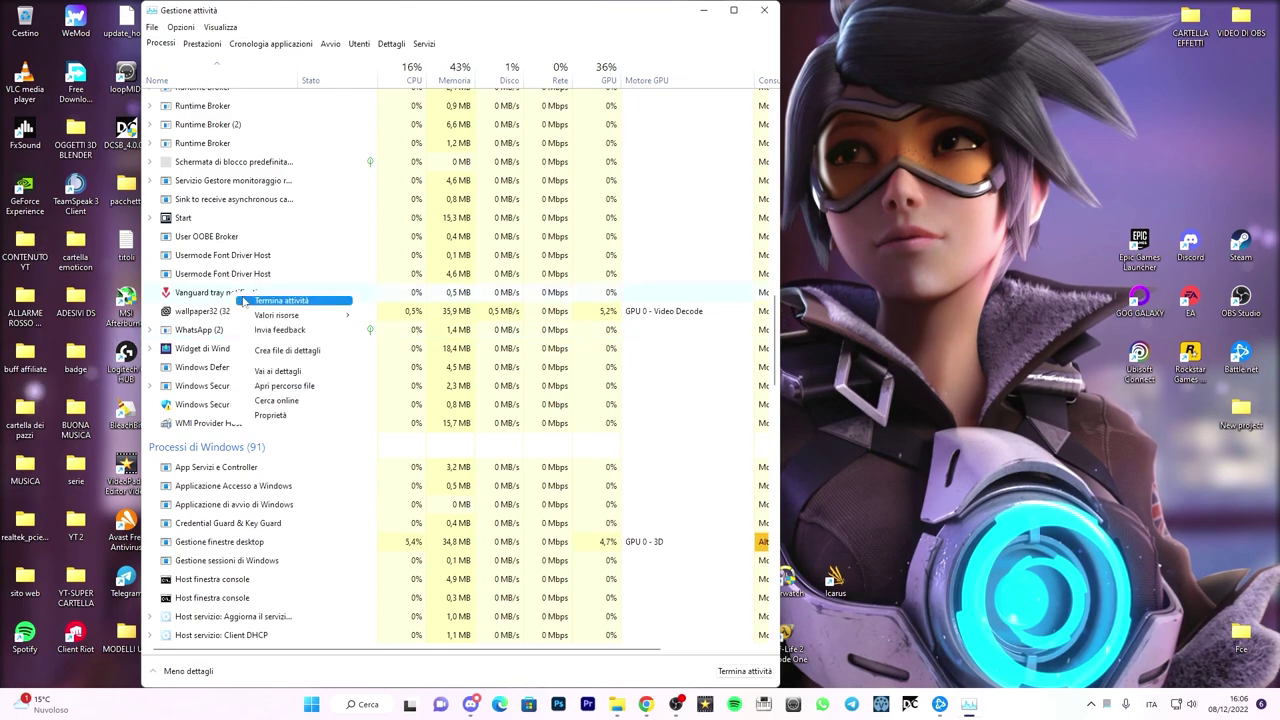
click(268, 302)
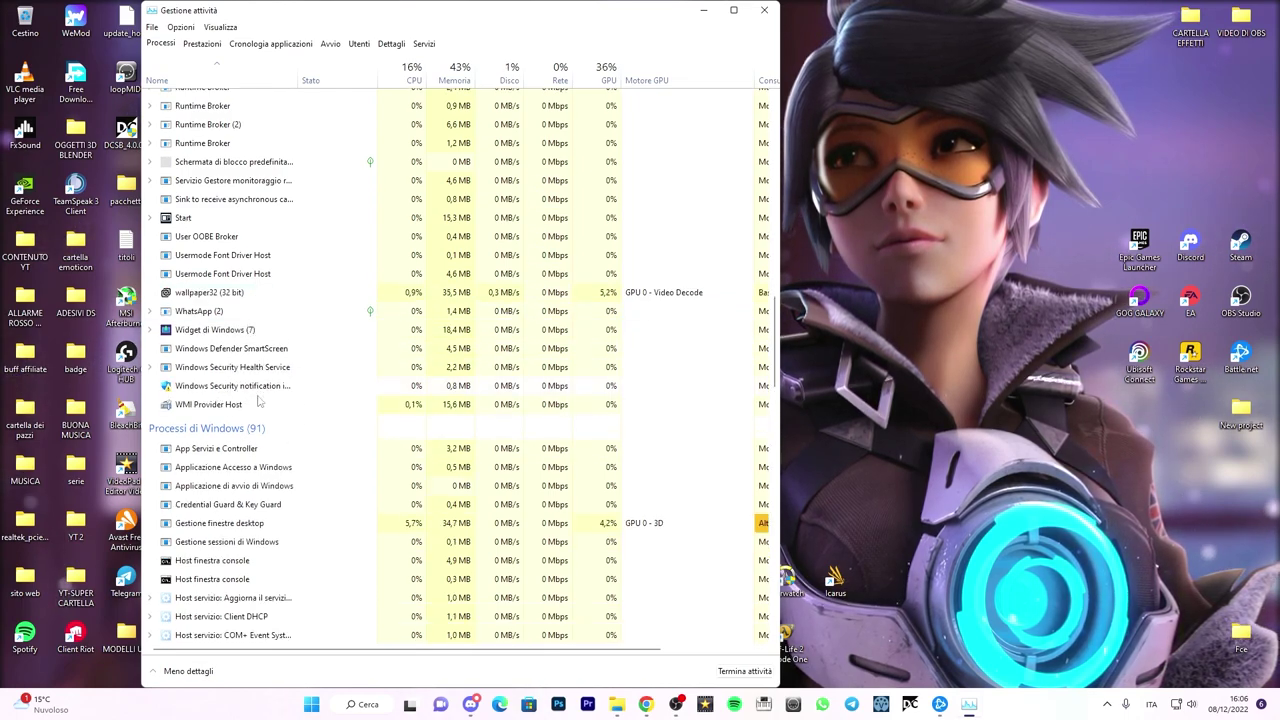
scroll(257, 400, up, 20)
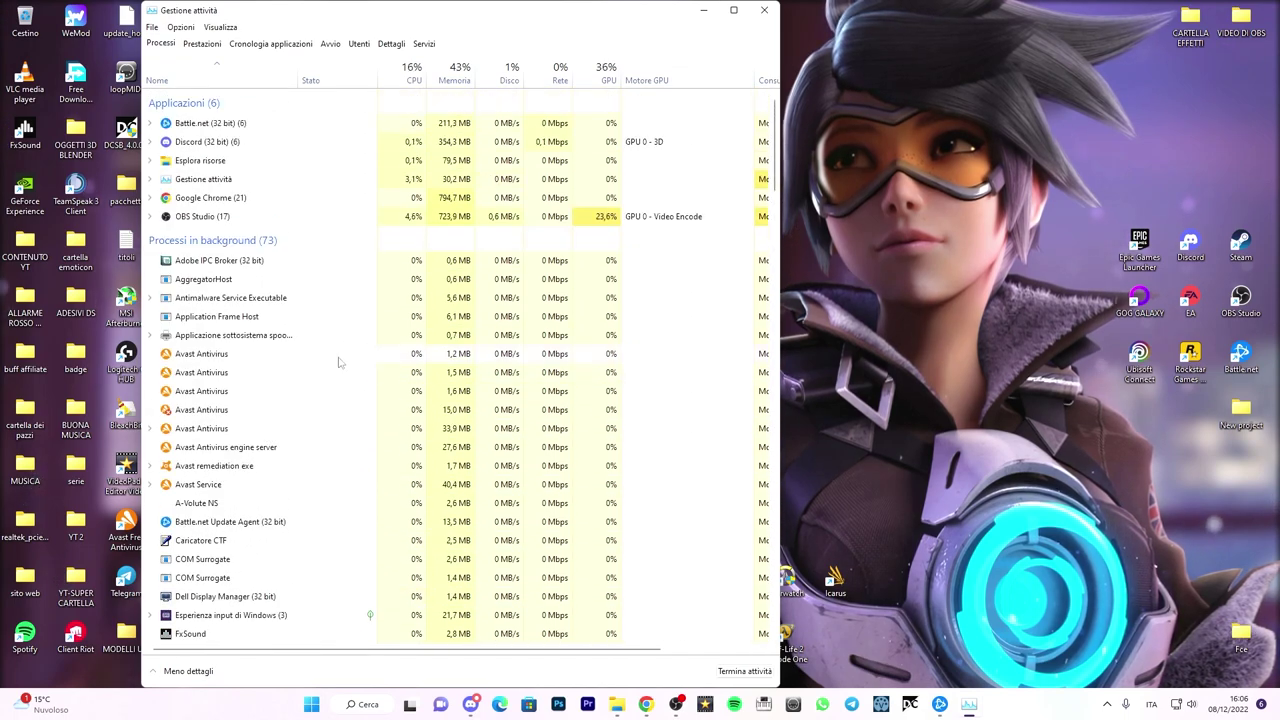
click(763, 10)
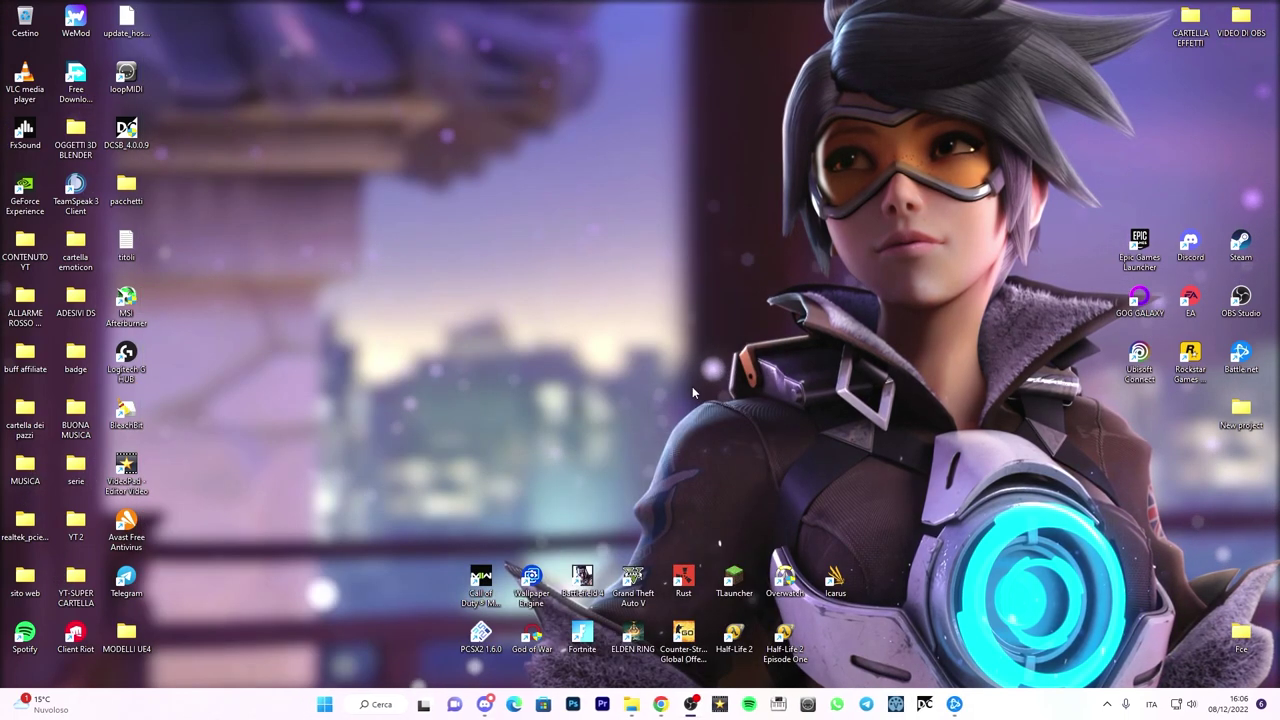
Switch to Battle.net and look at Overwatch 2's game options, including Analizza e ripara.
click(954, 704)
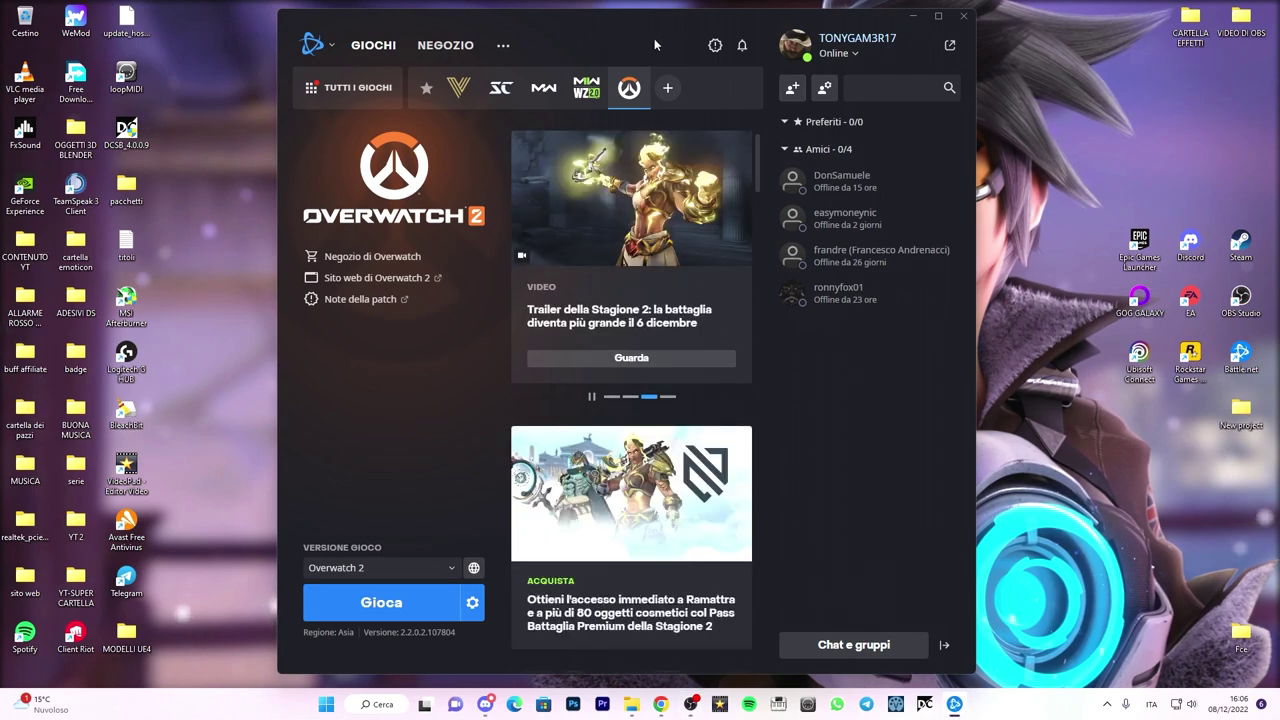
drag(651, 43, 598, 28)
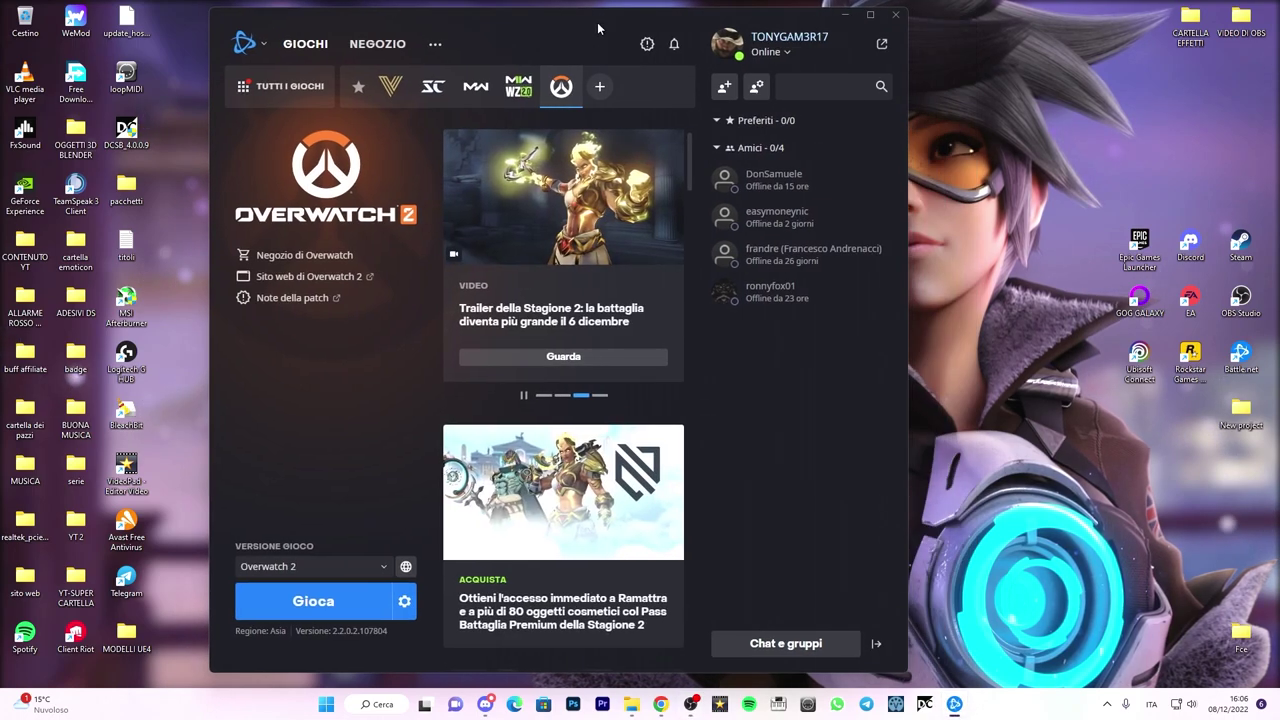
click(404, 601)
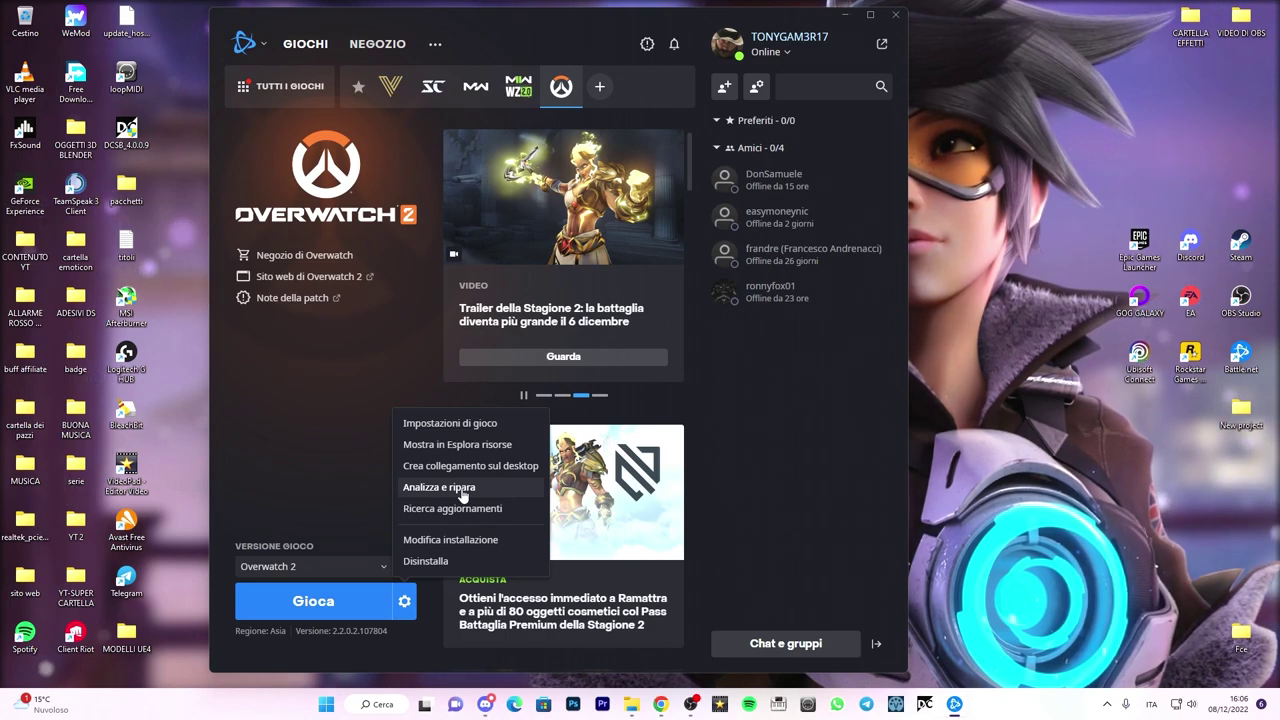
click(320, 419)
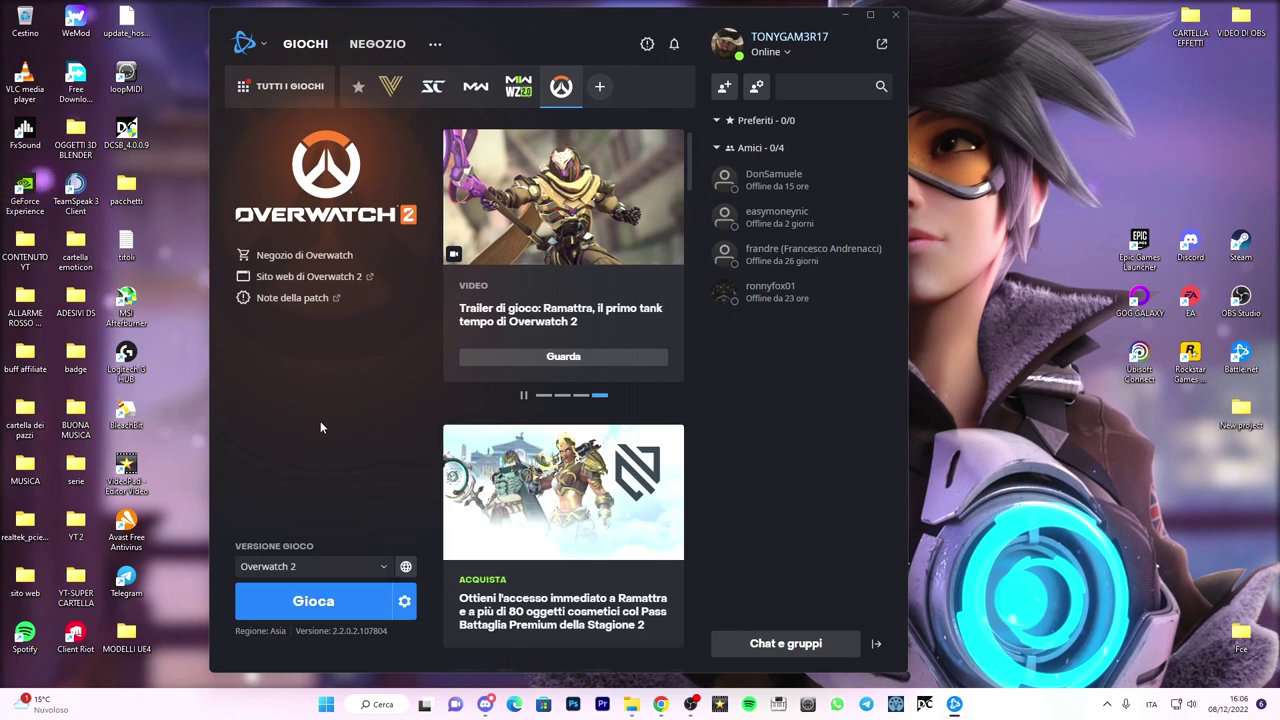
End the Battle.net and Battle.net Update Agent processes in Task Manager, then minimize it.
right_click(328, 704)
click(302, 542)
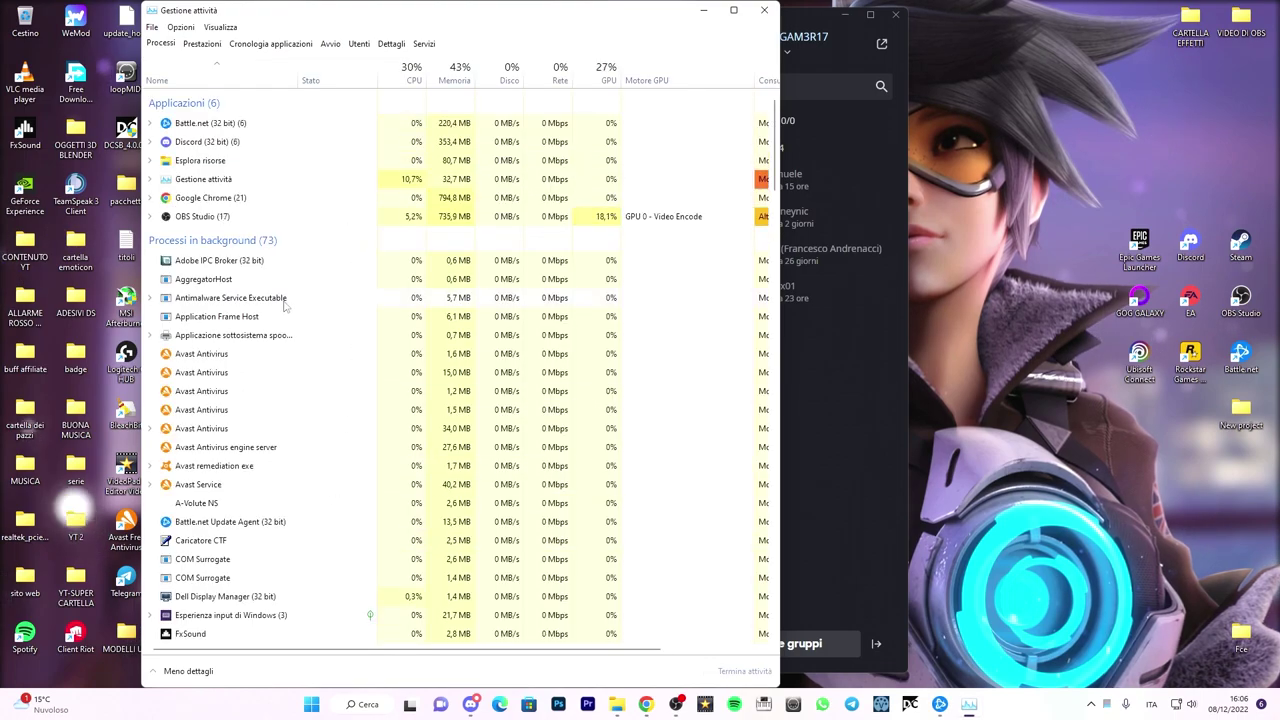
right_click(220, 124)
click(232, 160)
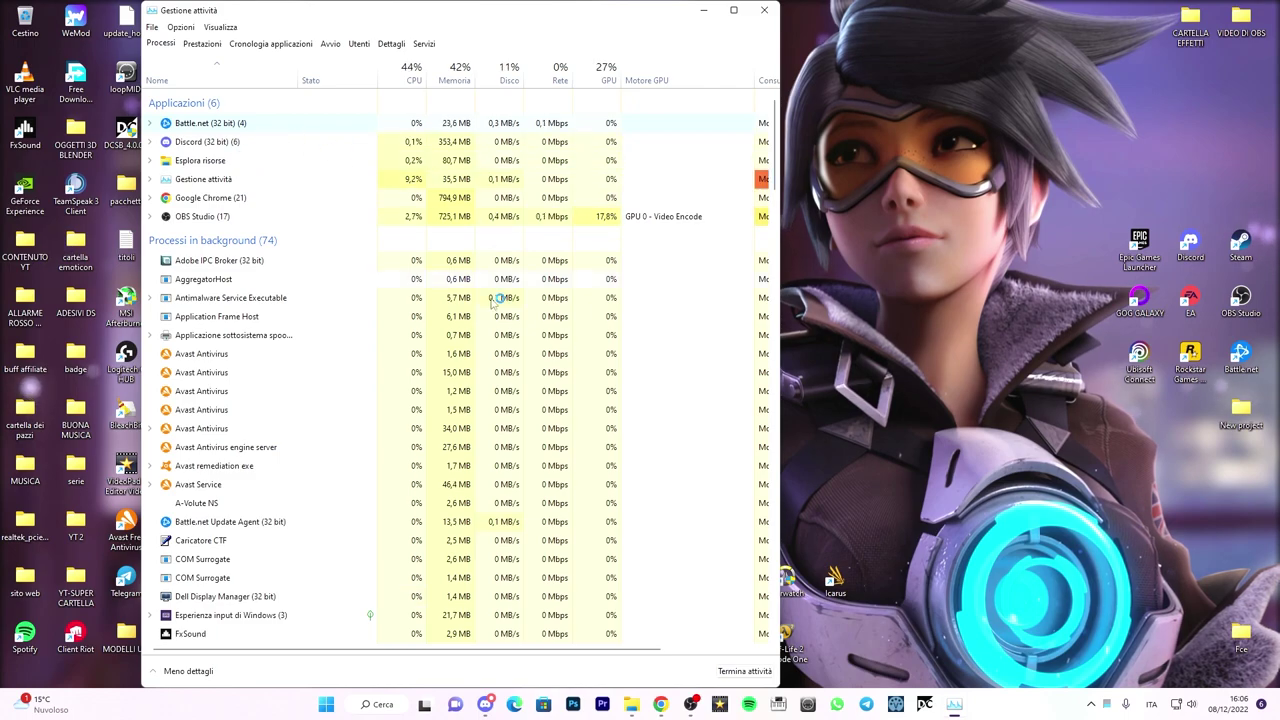
right_click(203, 510)
click(225, 545)
click(704, 17)
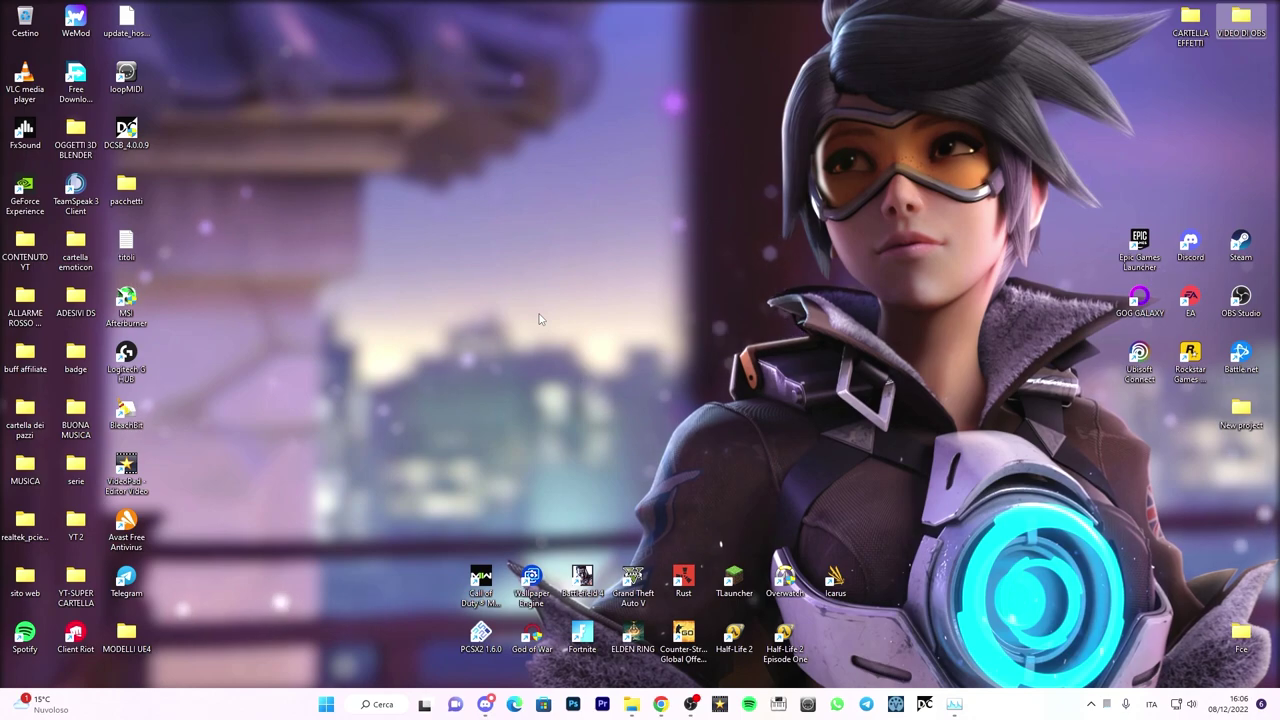
Open the AppData Roaming folder by running %appdata%.
key(super+r)
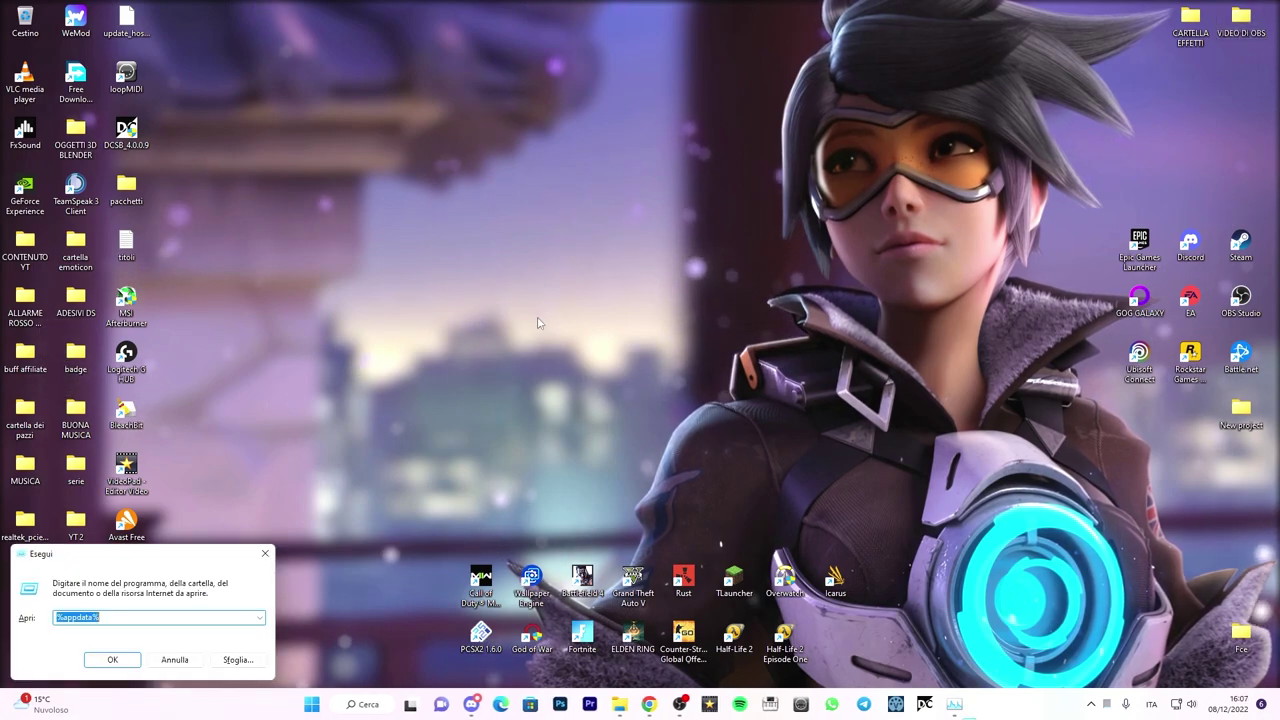
drag(165, 549, 420, 332)
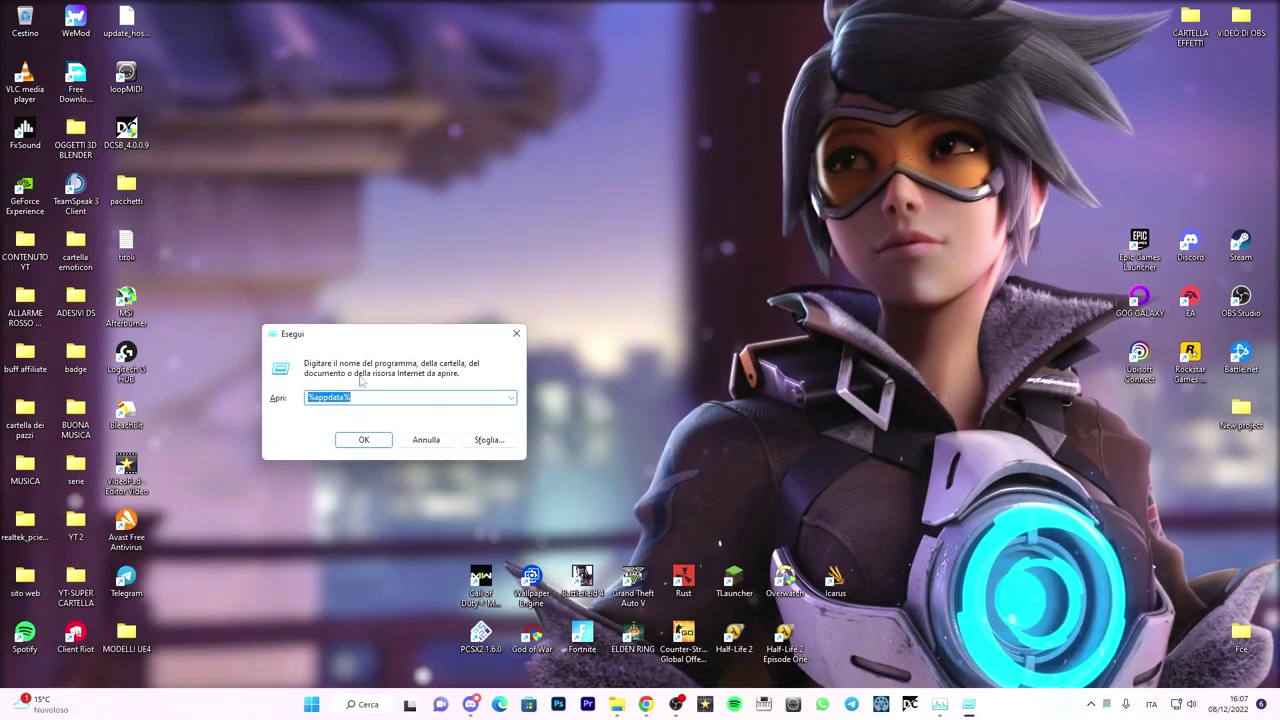
click(369, 705)
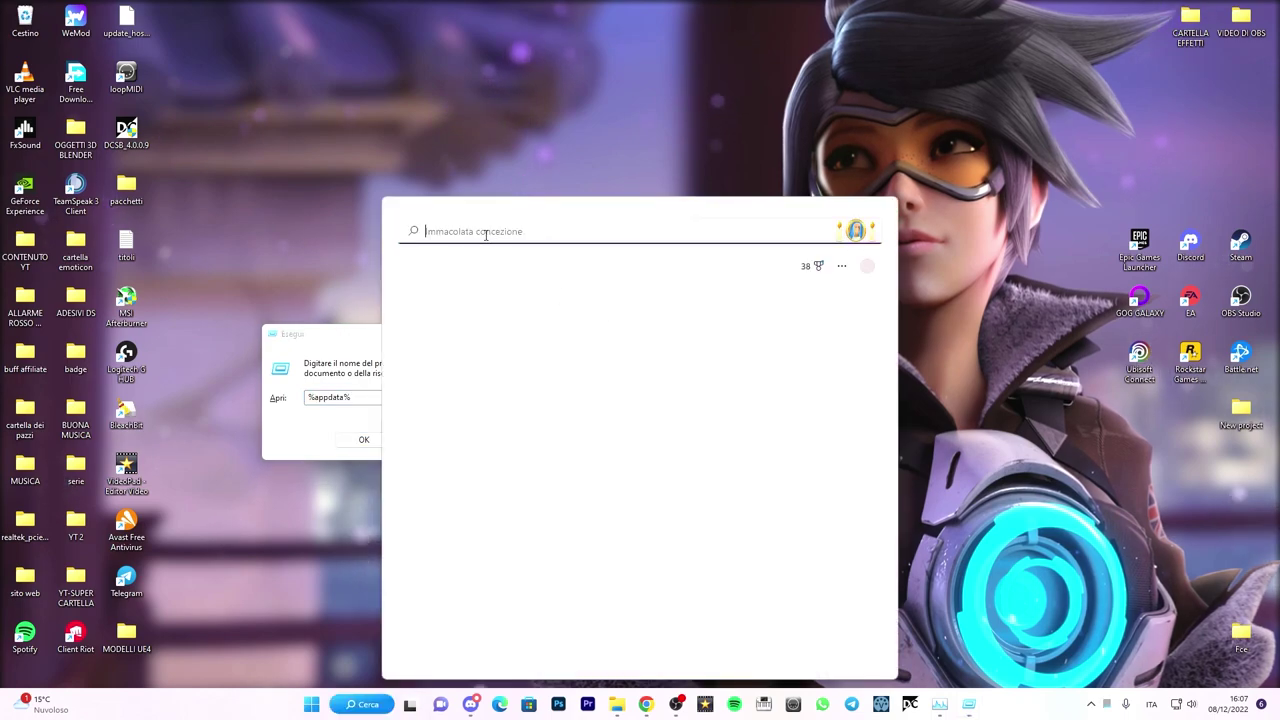
click(480, 209)
click(362, 438)
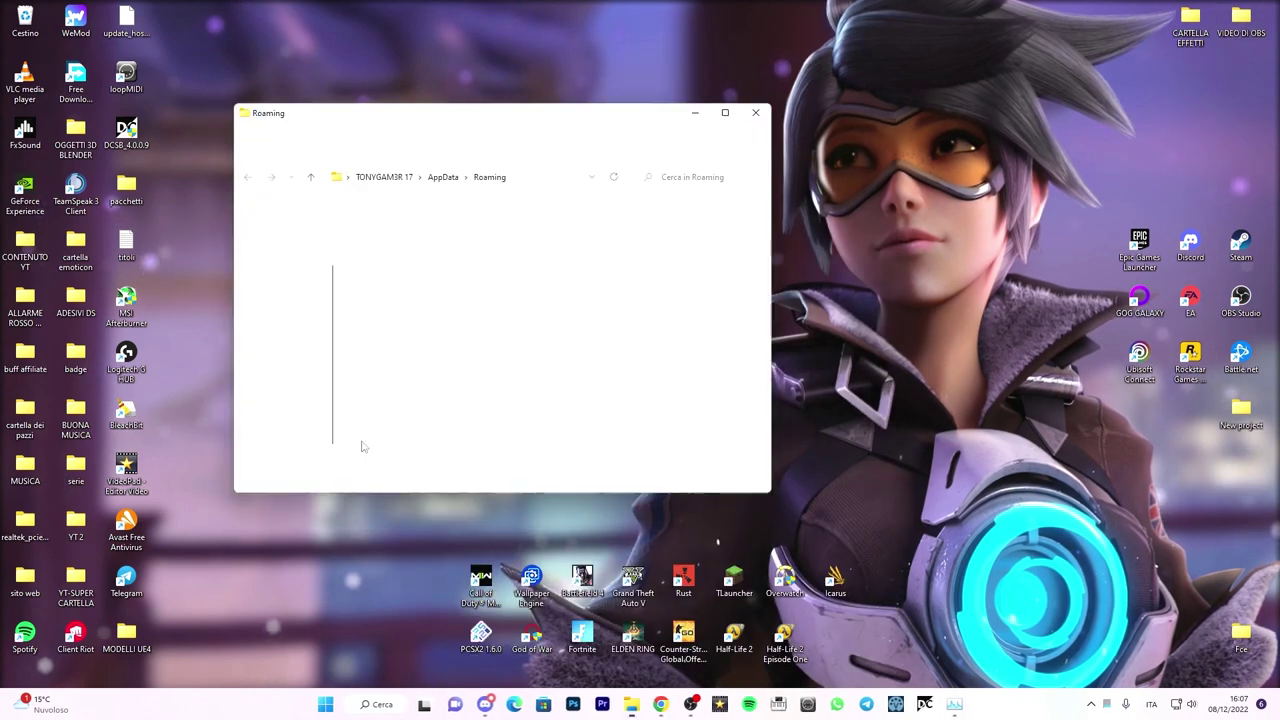
Delete the Battle.net folder from the Roaming folder and return to the desktop.
click(410, 332)
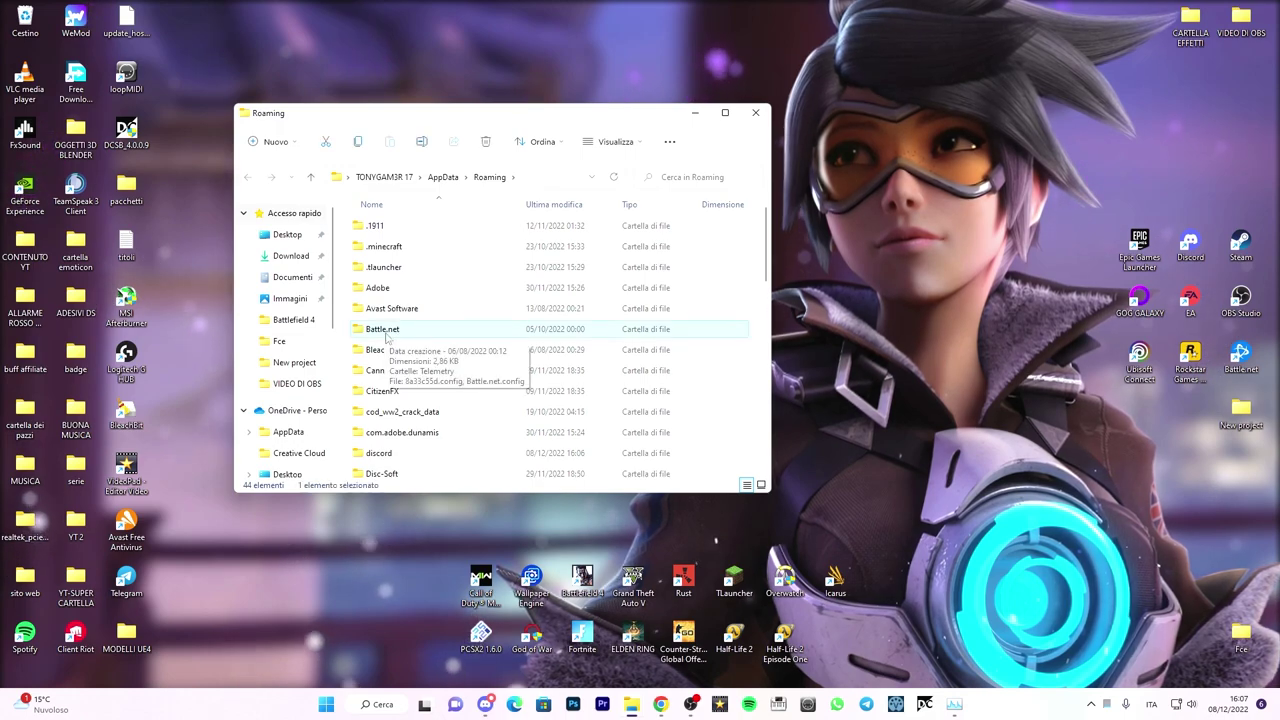
key(Delete)
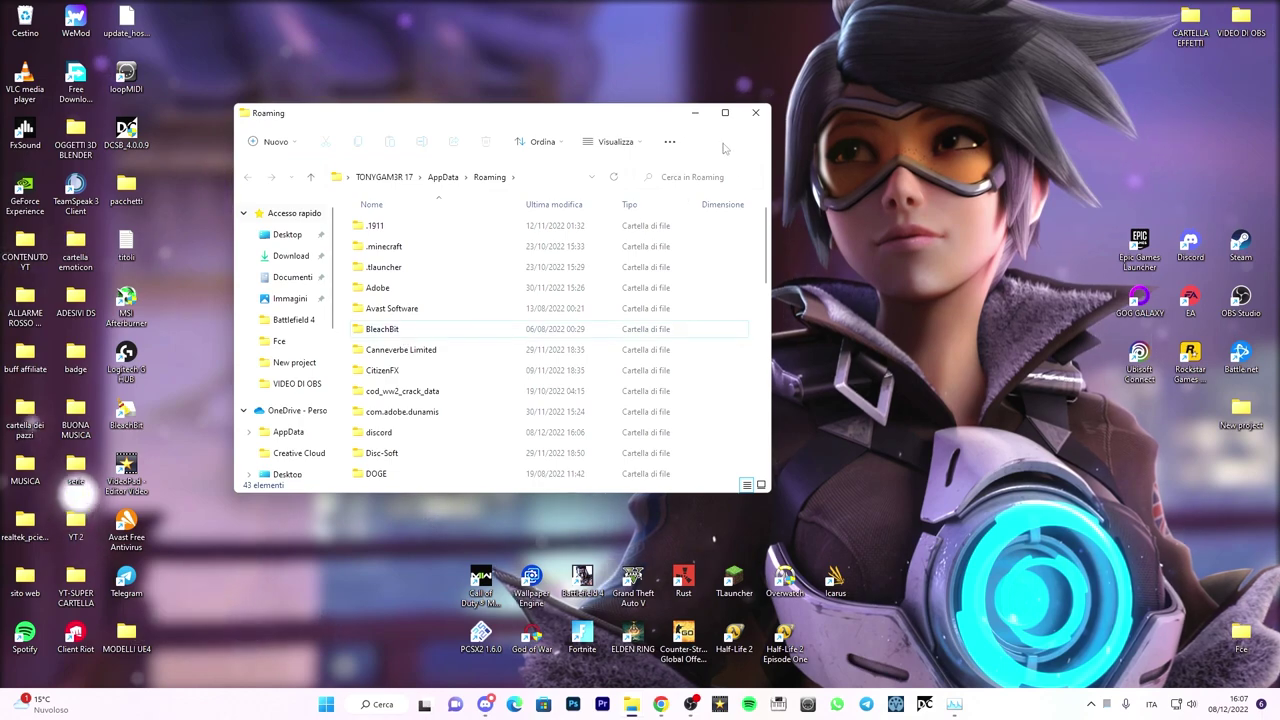
click(725, 112)
key(super+d)
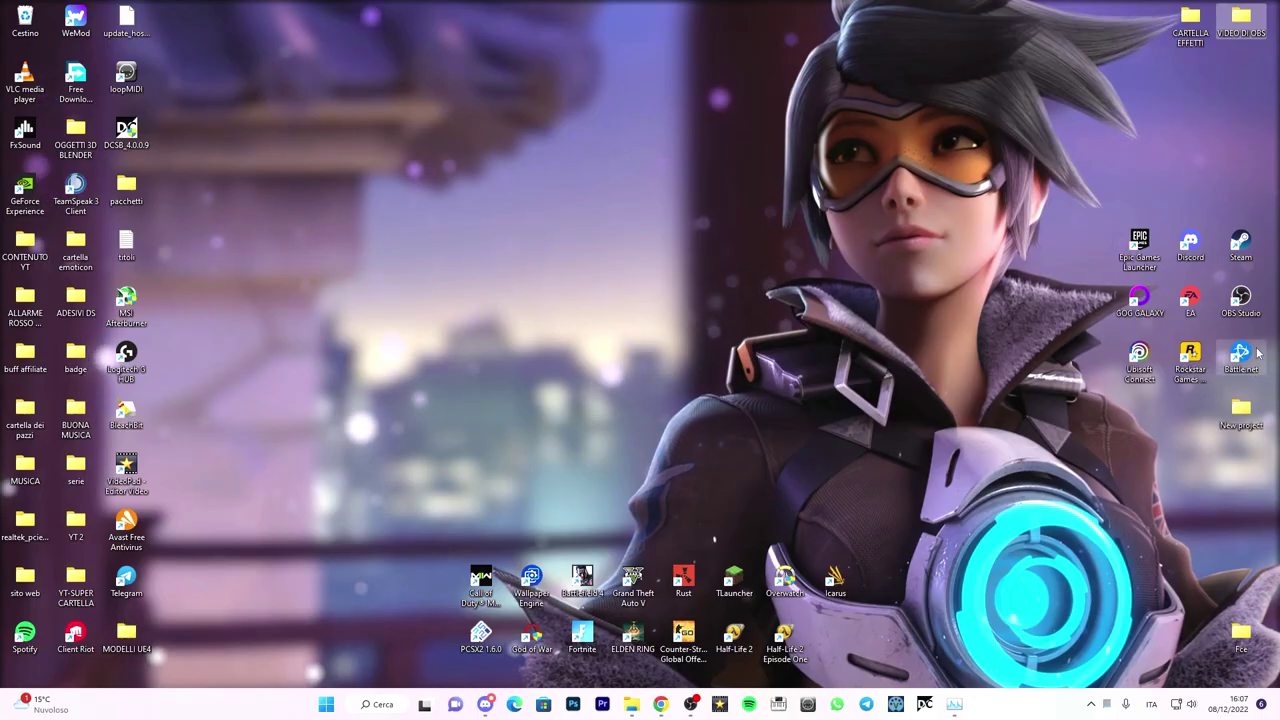
Reopen Battle.net, choose Volume (E:) as the location to search for installed games, and finish the game search.
double_click(1248, 365)
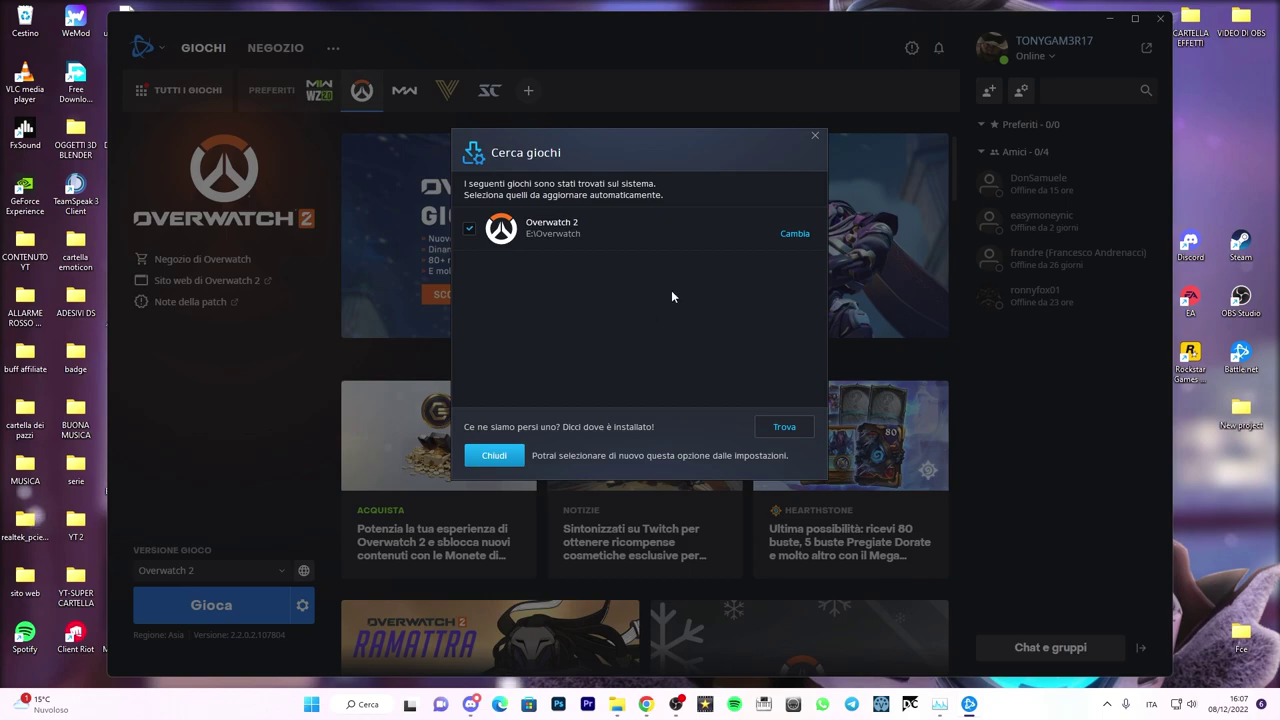
click(781, 427)
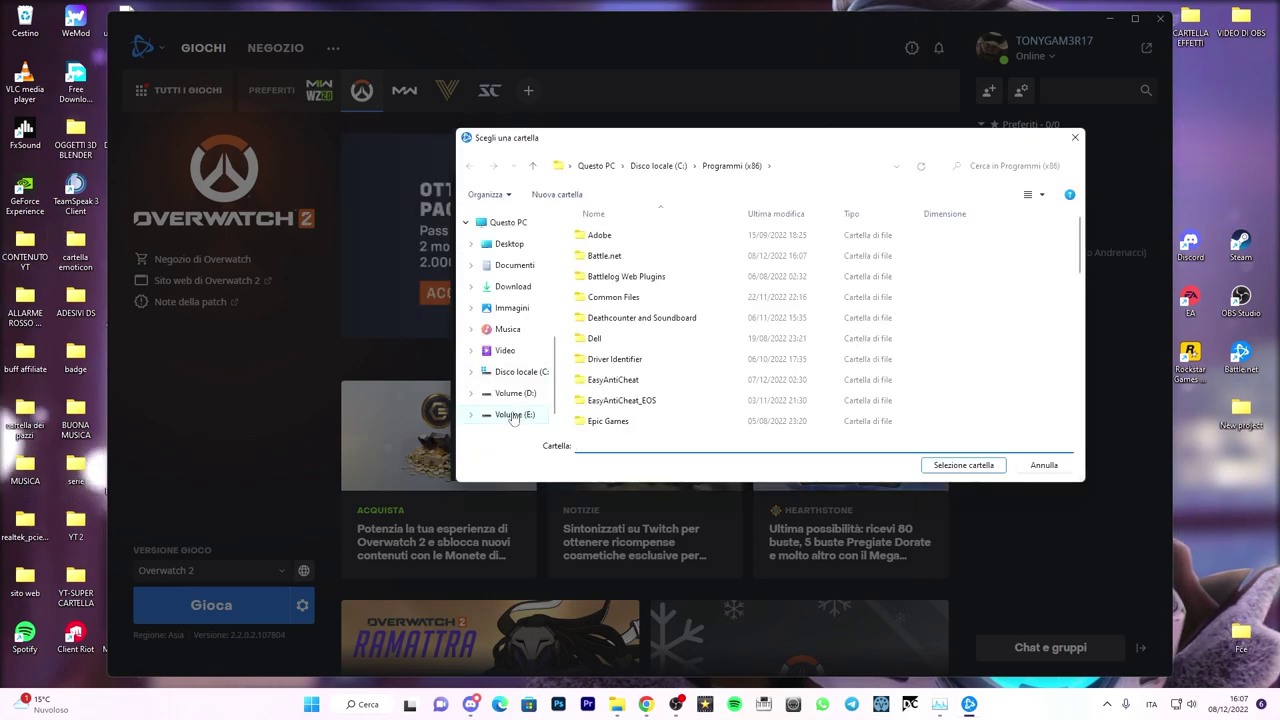
click(513, 415)
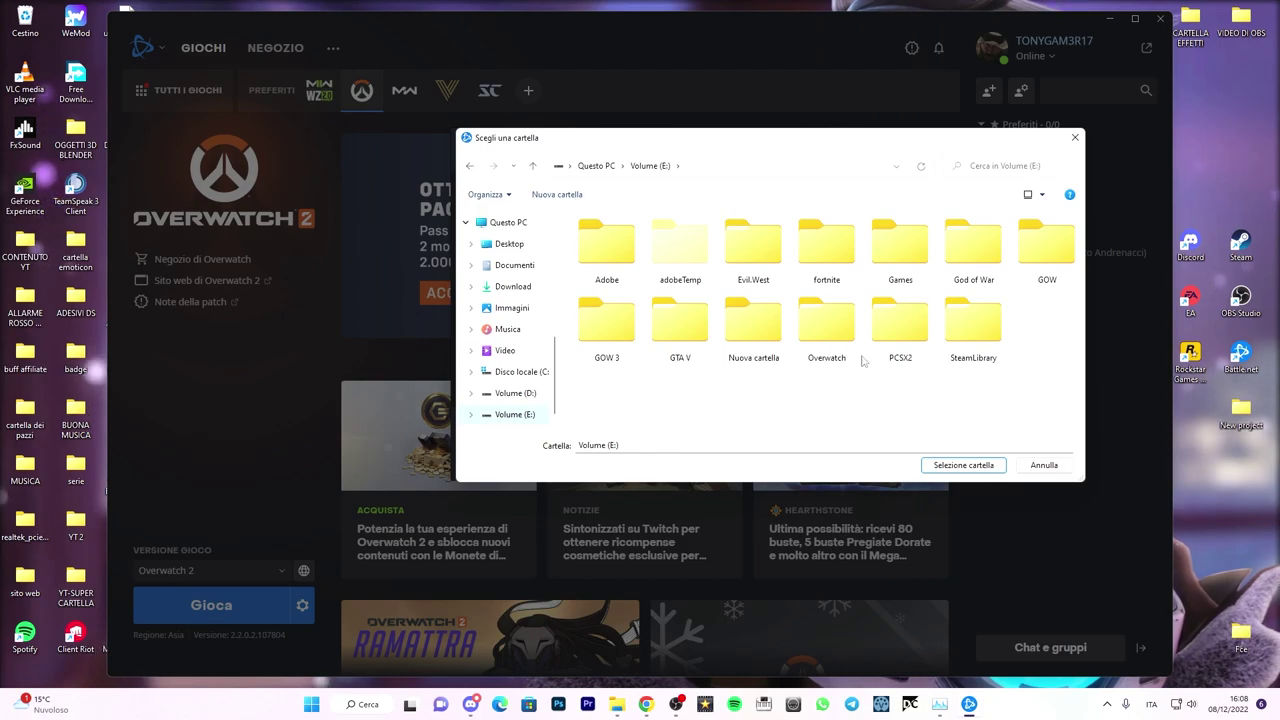
click(959, 466)
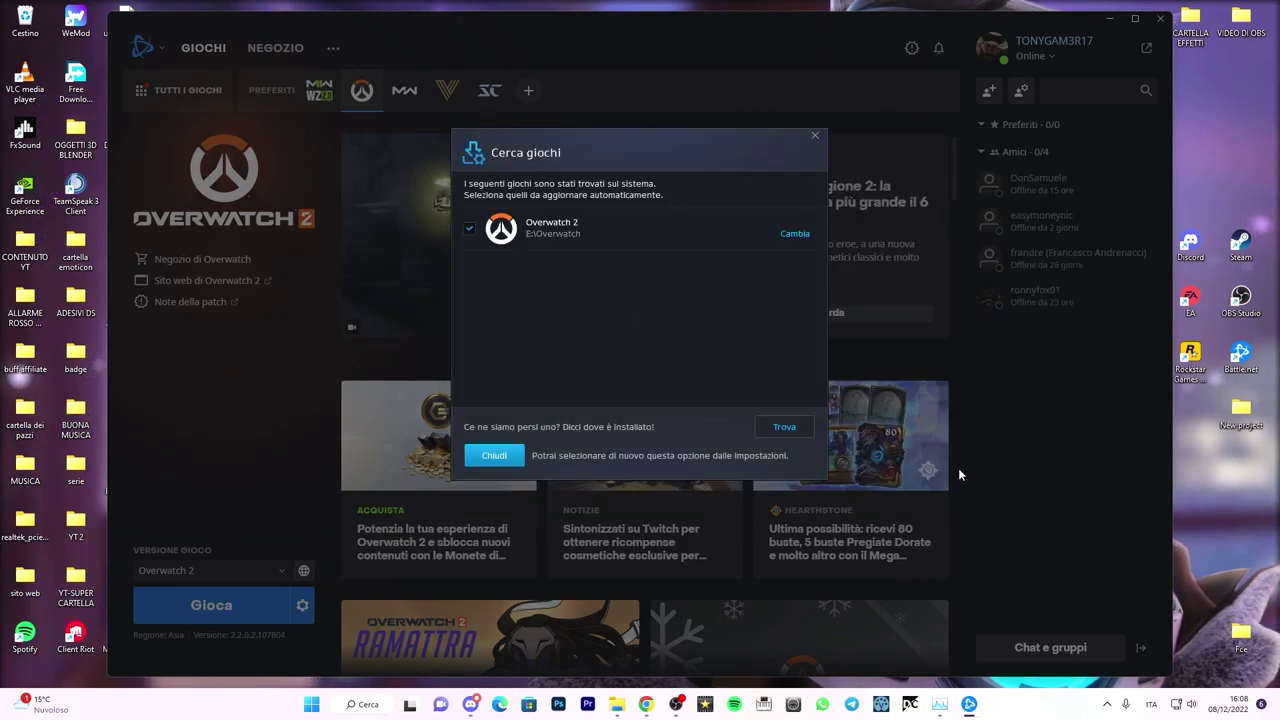
click(483, 458)
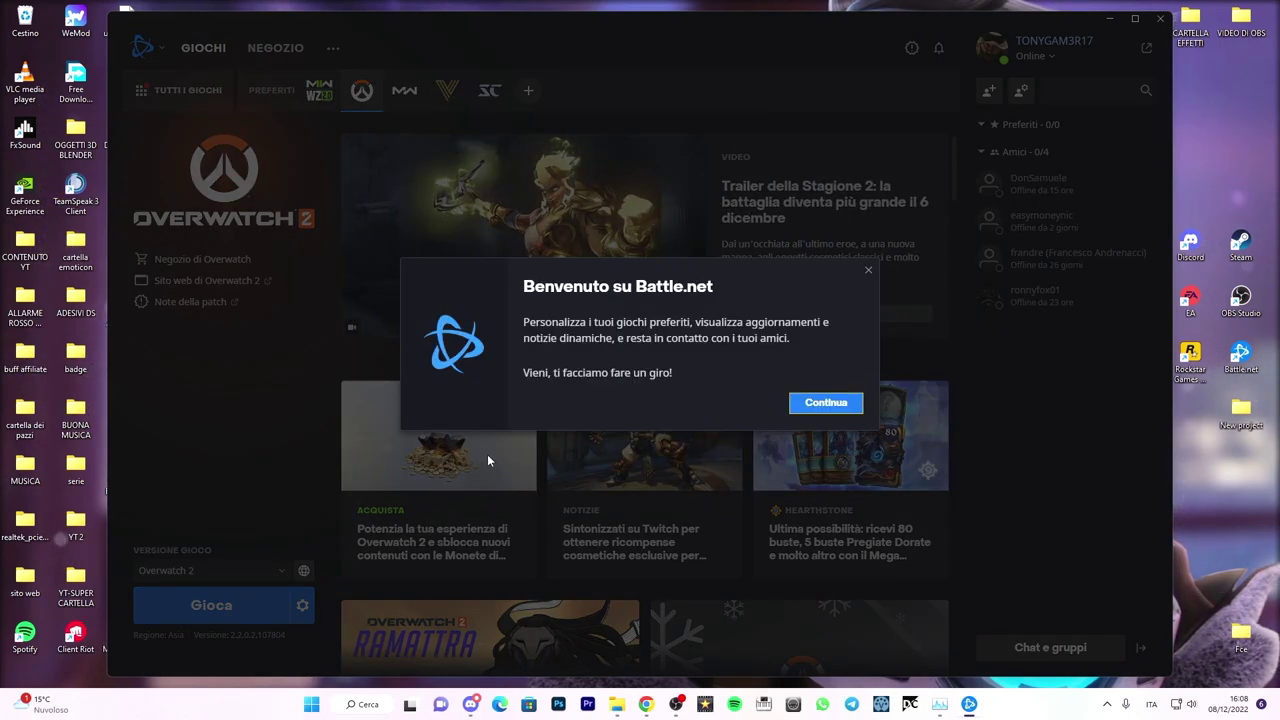
Skip the Battle.net welcome tour and reposition the Battle.net window on the desktop.
click(826, 403)
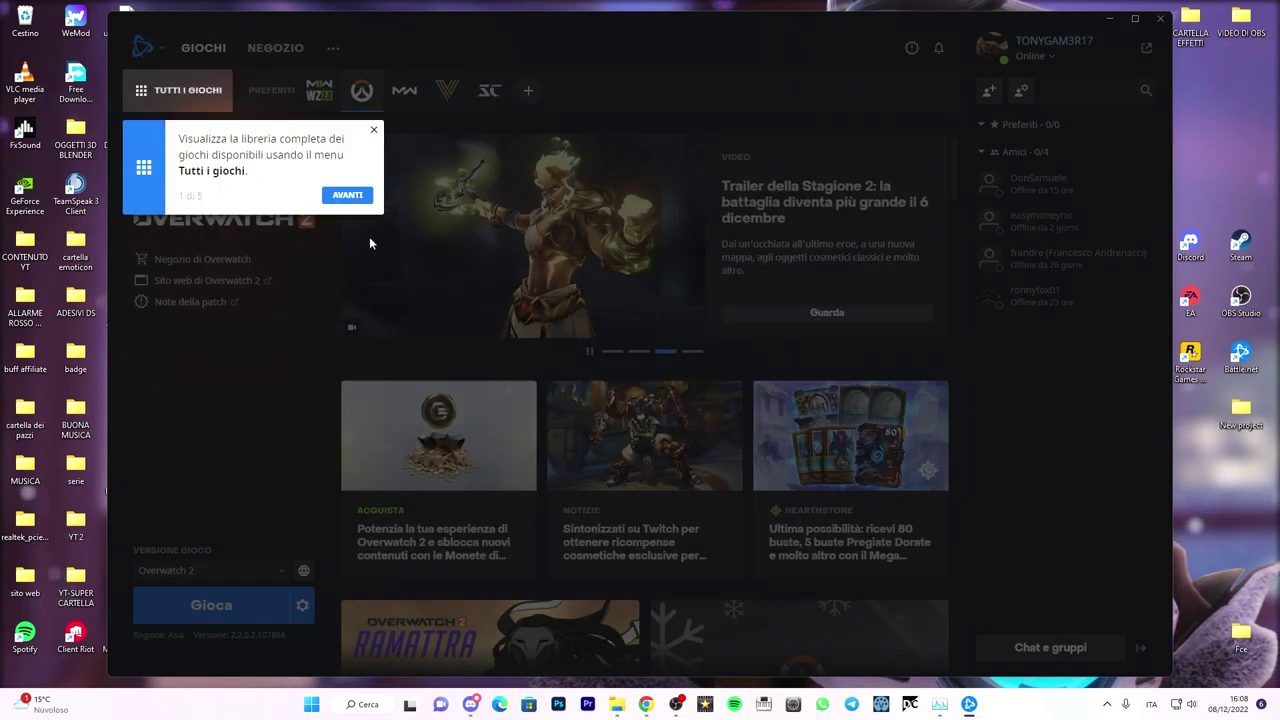
click(369, 131)
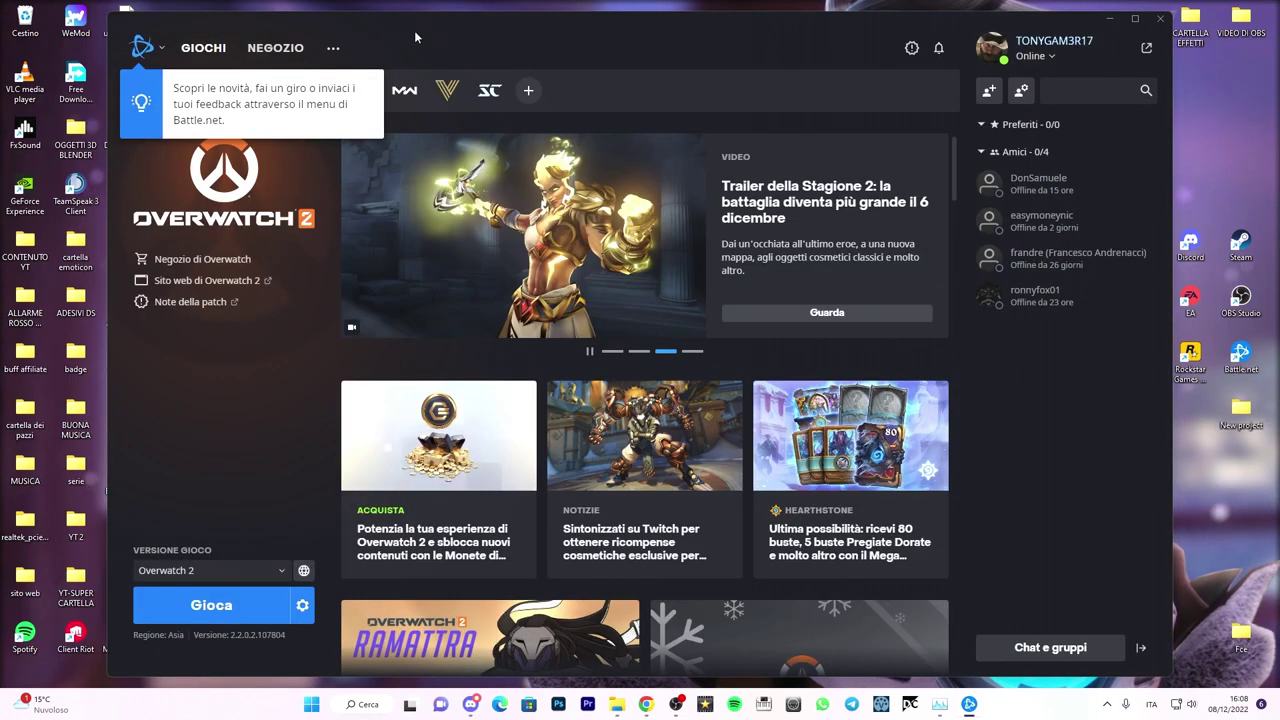
drag(411, 30, 475, 36)
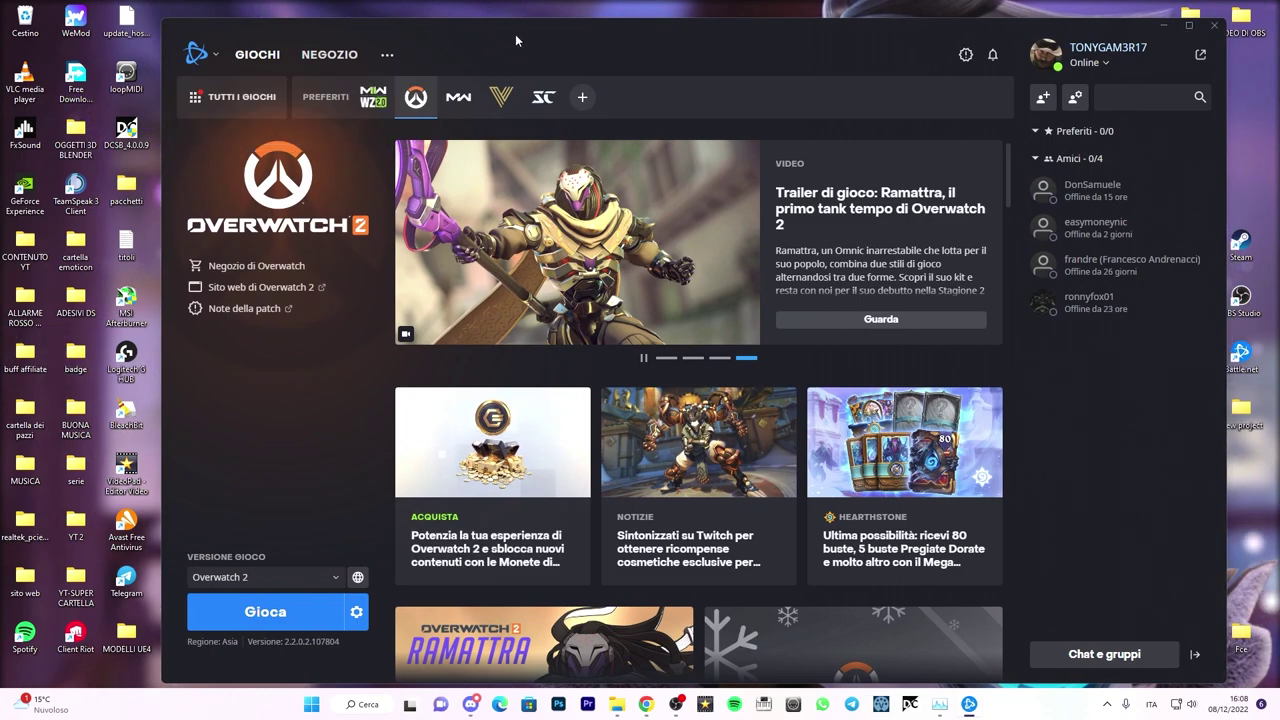
drag(515, 34, 470, 26)
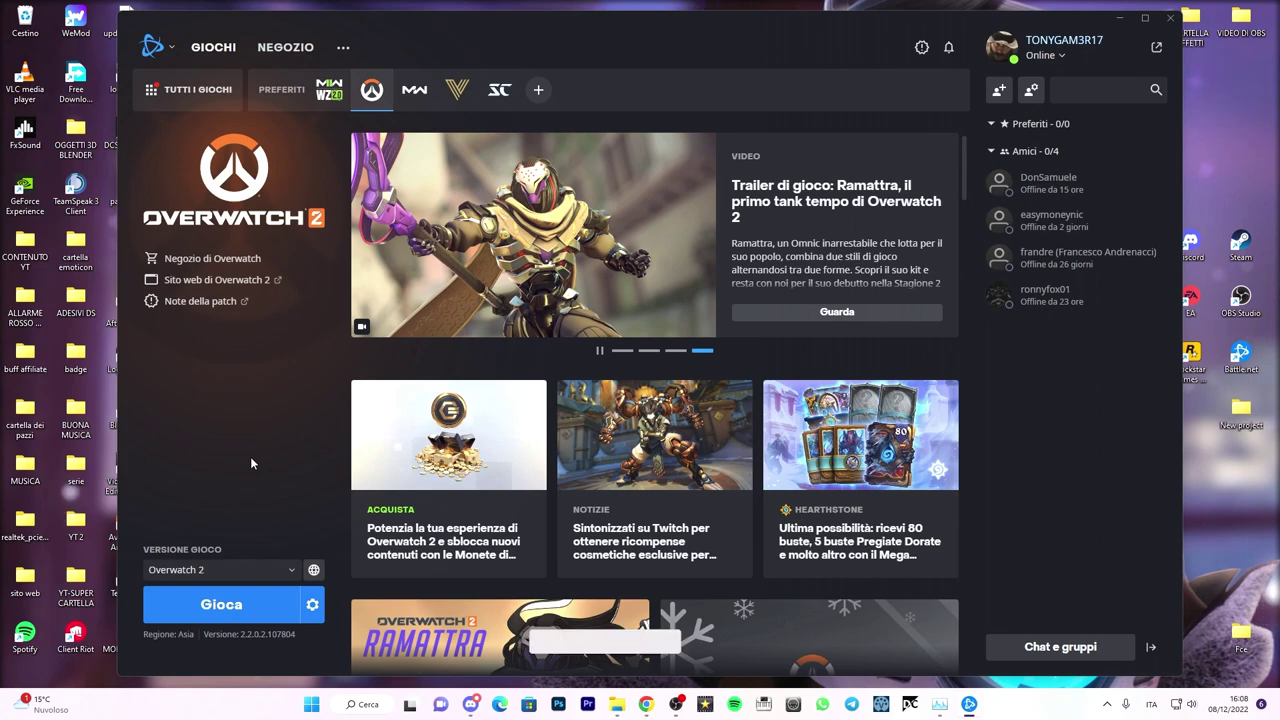
Launch Overwatch 2 from Battle.net and switch back to the Battle.net window.
click(313, 569)
click(327, 541)
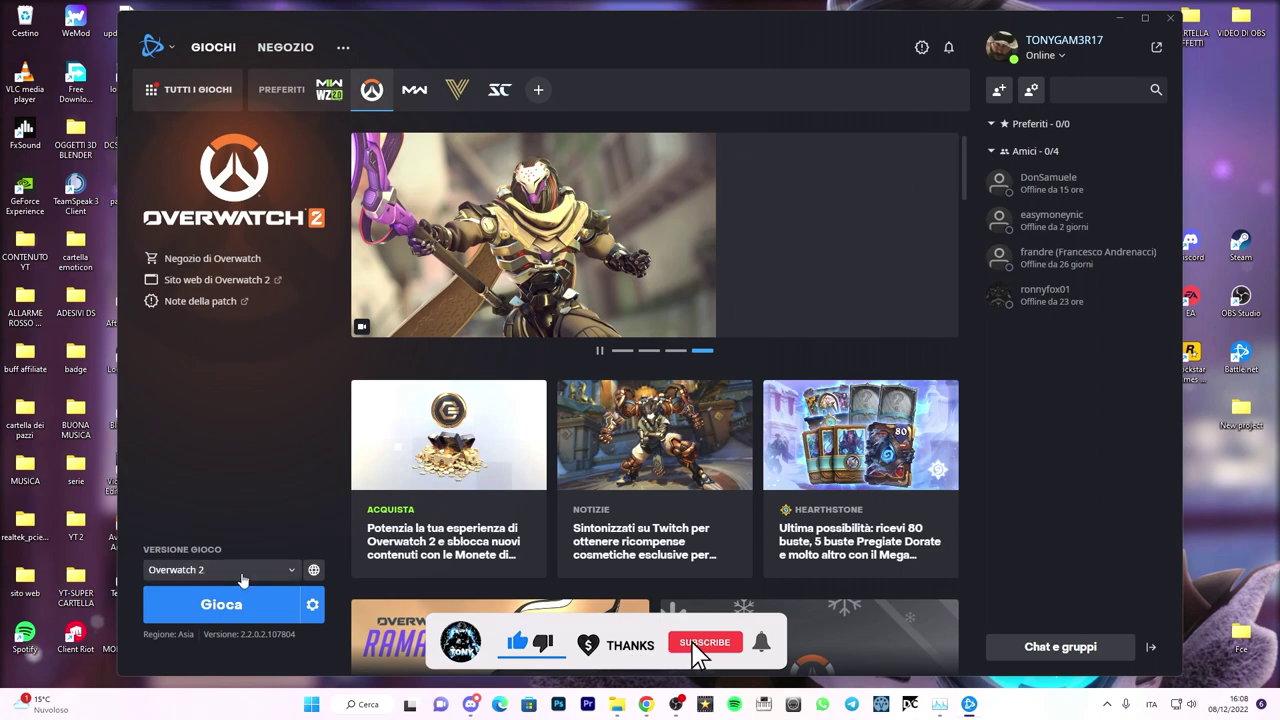
click(221, 604)
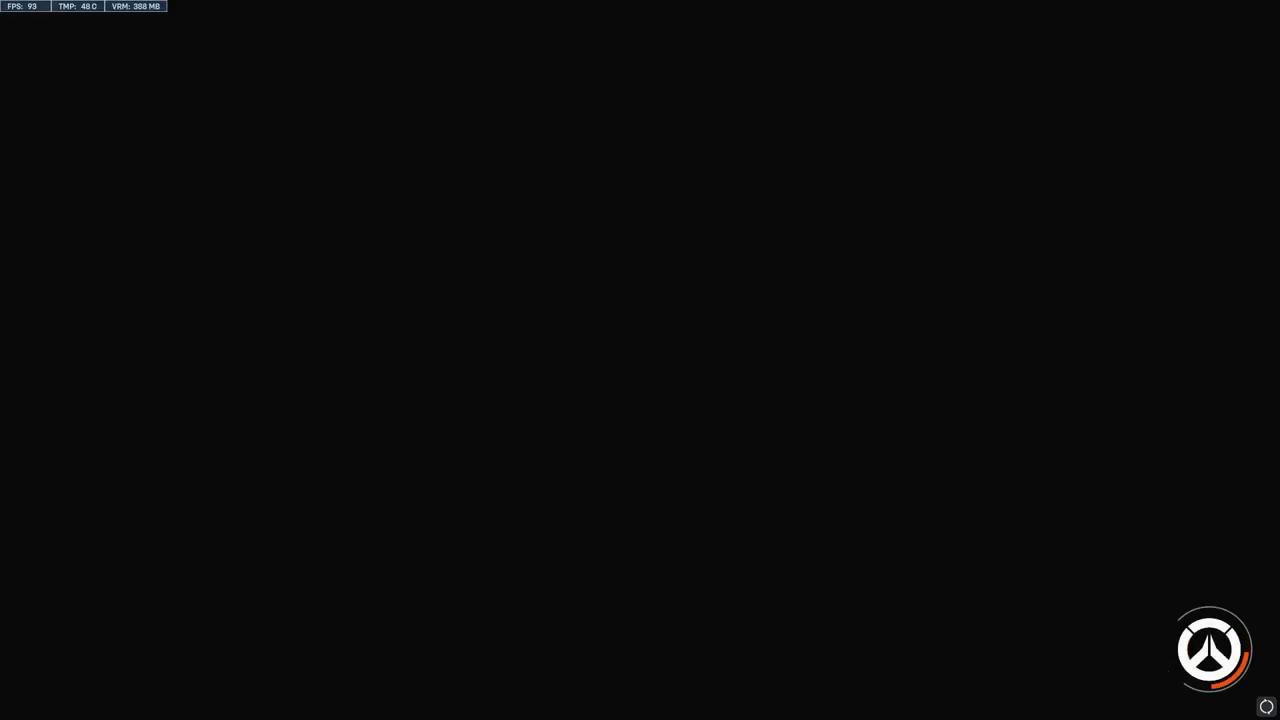
key(alt+Tab)
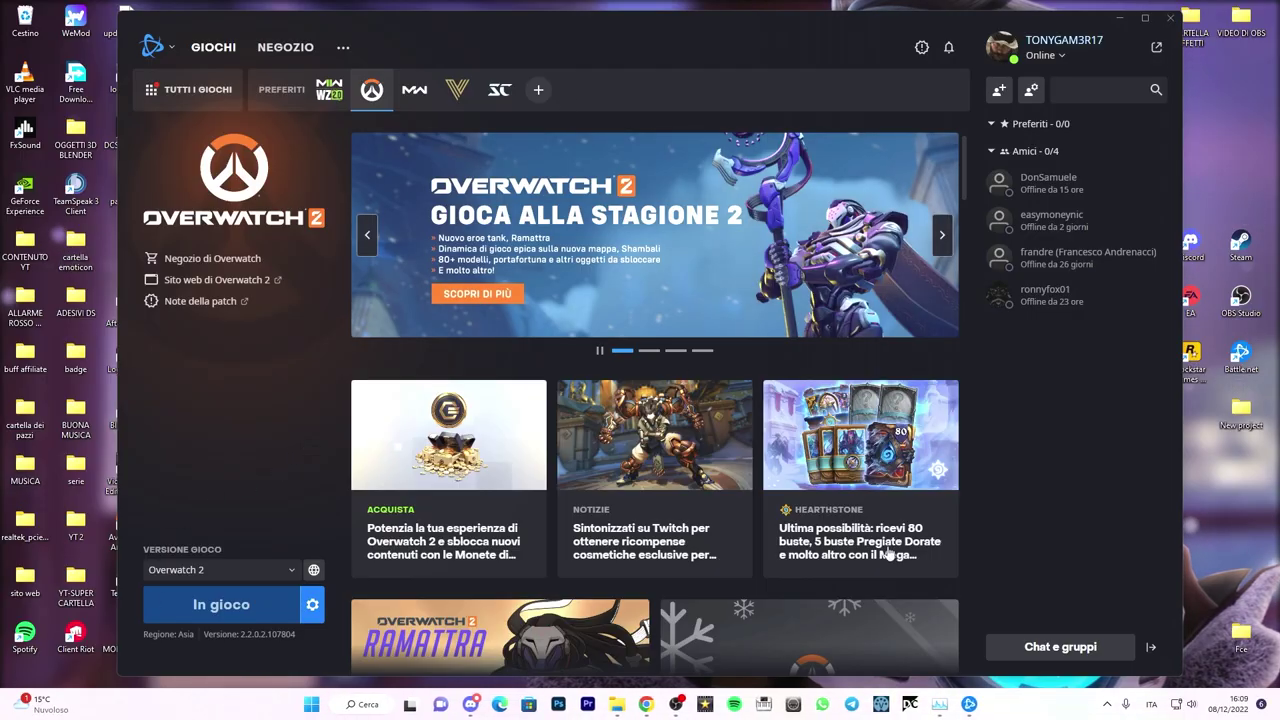
Look at Overwatch 2's game settings (Impostazioni di gioco), including its installation path, and close them.
click(313, 605)
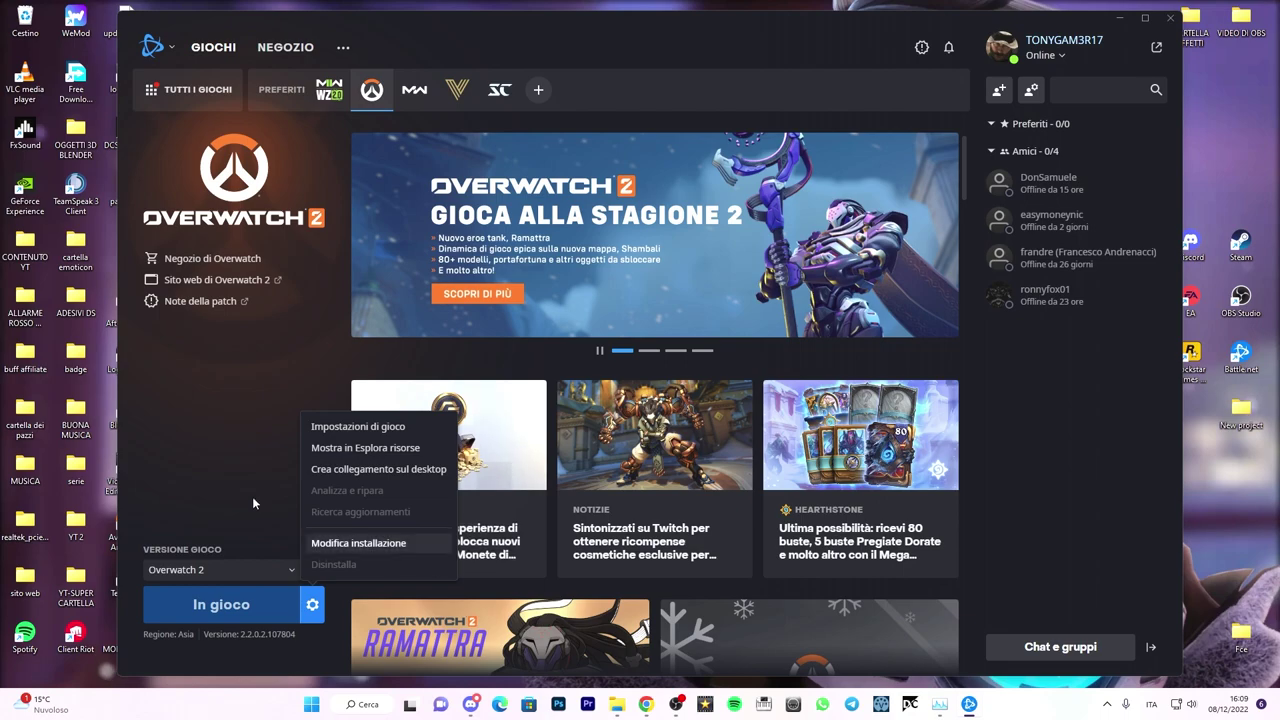
click(340, 426)
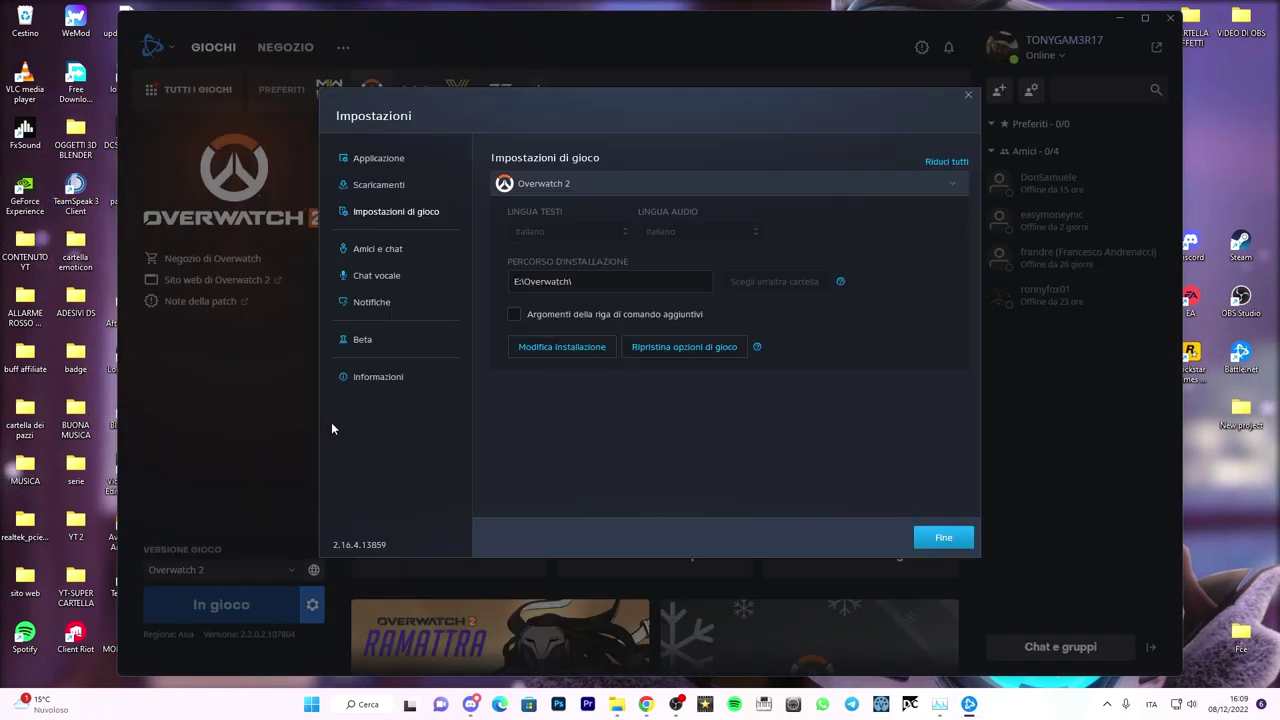
click(968, 96)
Show Overwatch 2's installation folder in File Explorer and open its _retail_ subfolder.
click(313, 605)
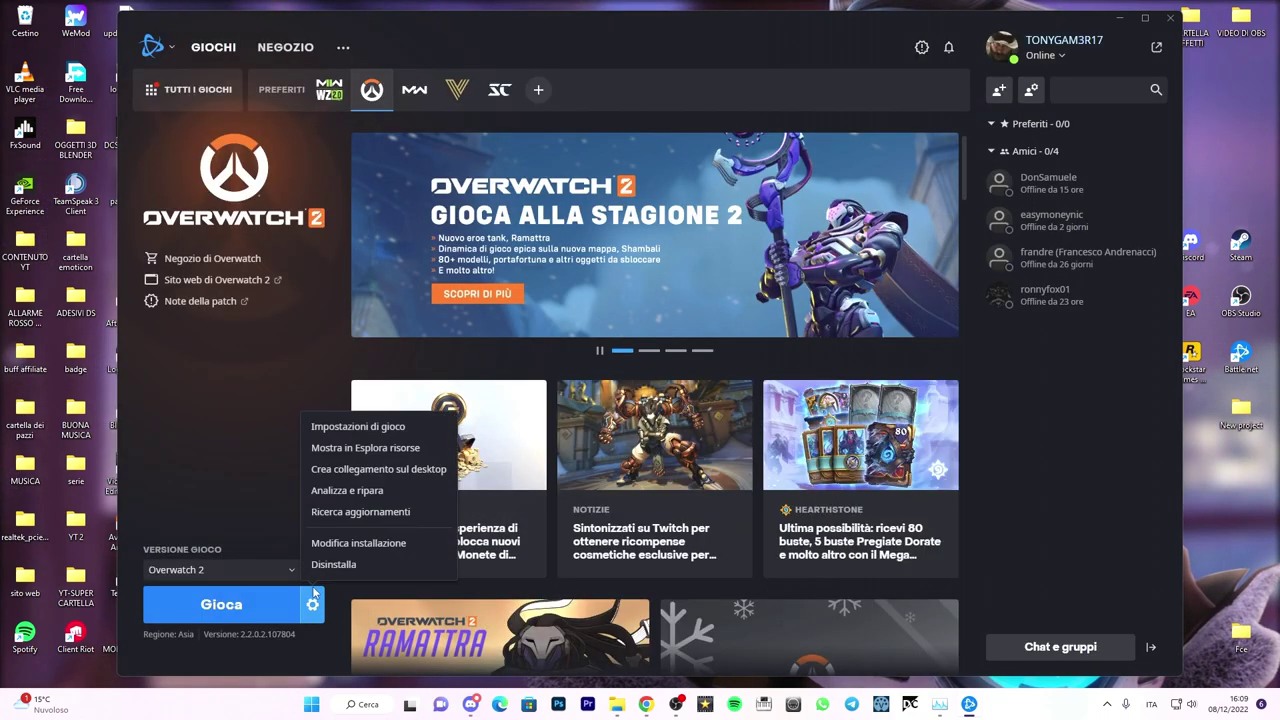
click(339, 450)
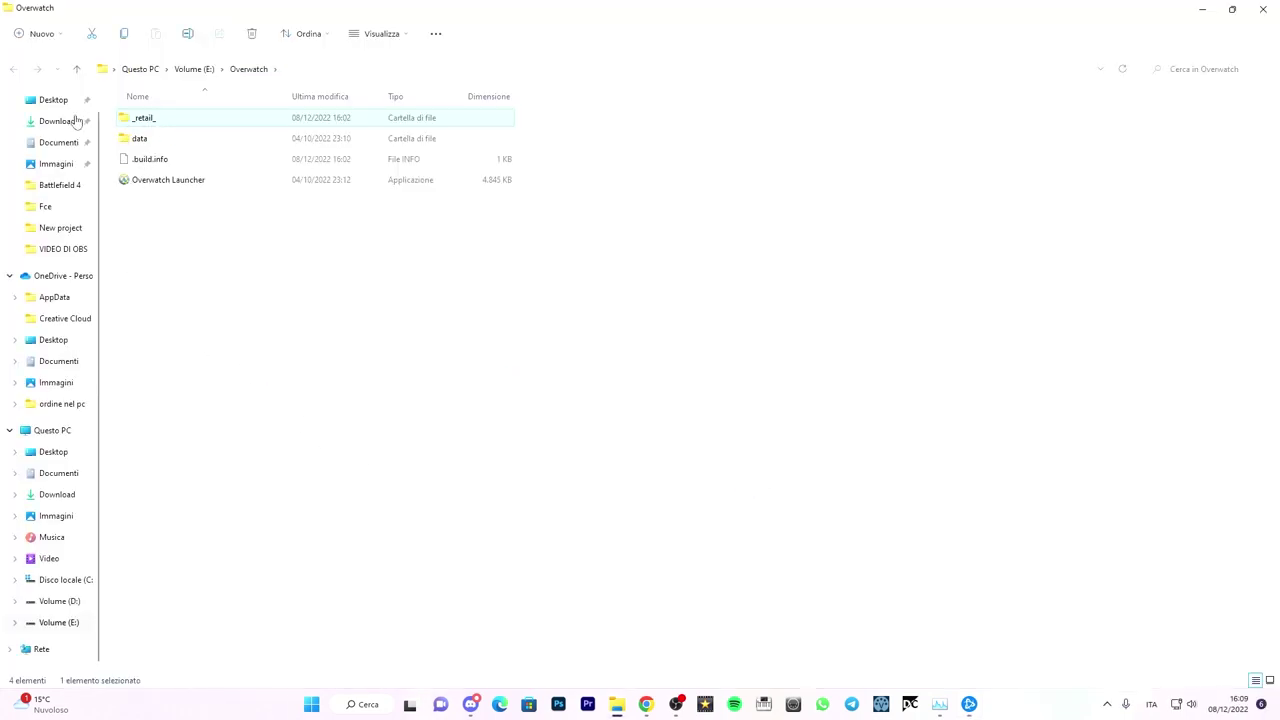
double_click(148, 124)
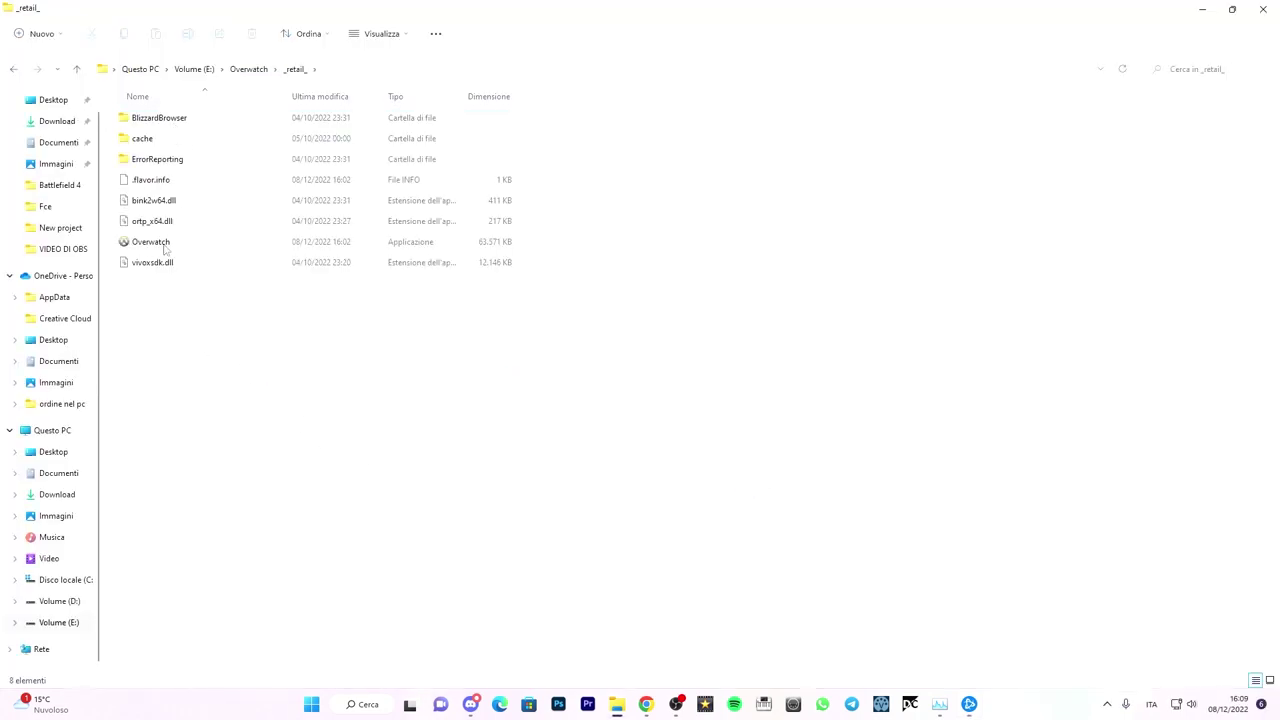
Examine the compatibility options in the Overwatch application's properties and close them without changes.
right_click(165, 250)
click(218, 452)
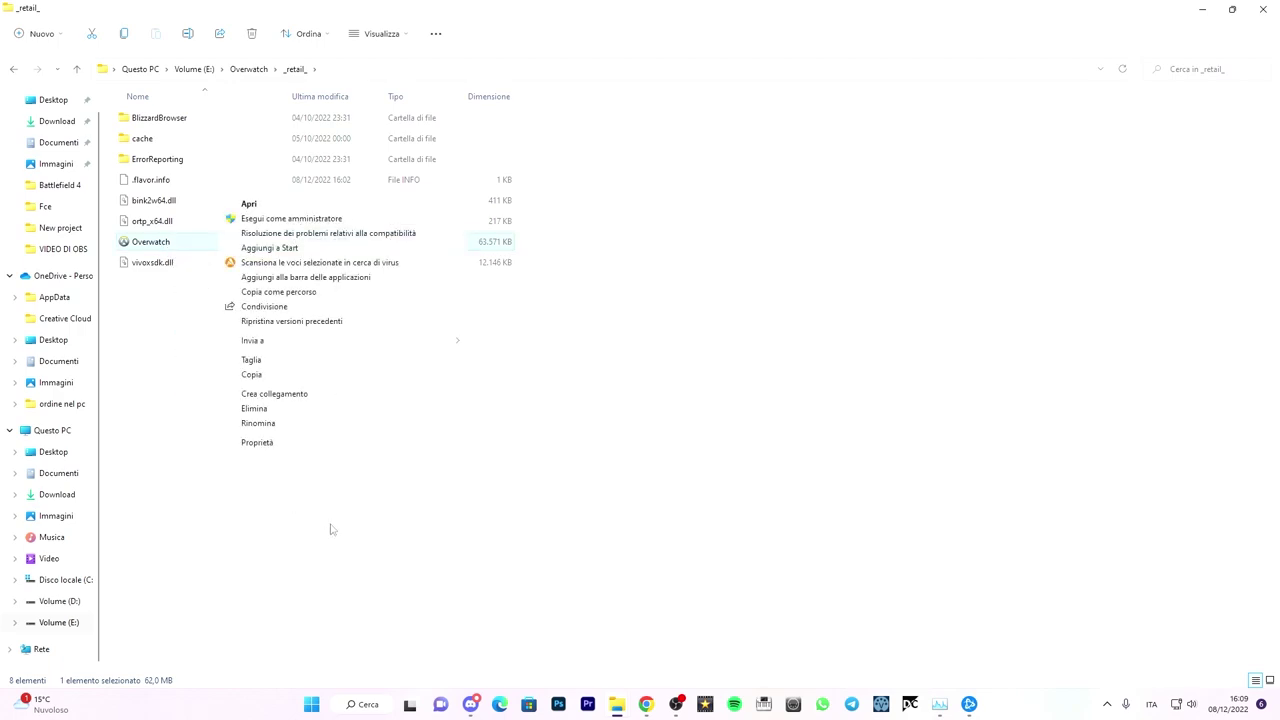
click(250, 446)
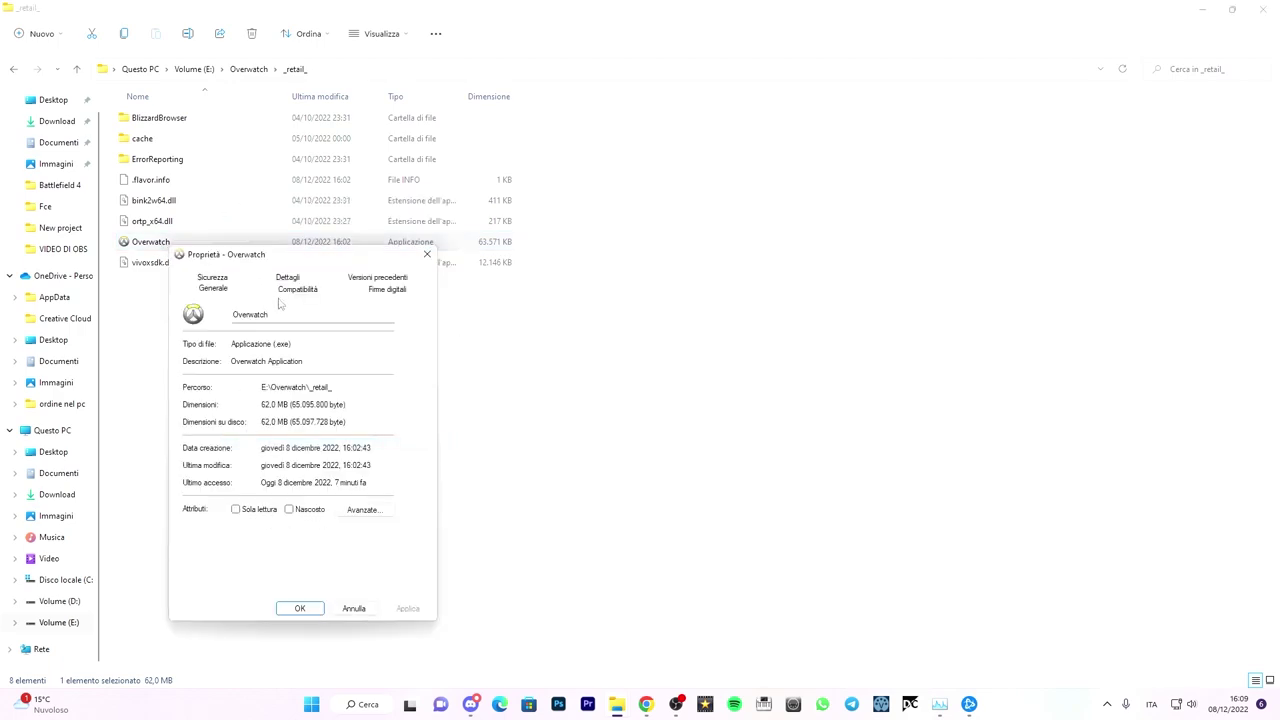
click(296, 289)
drag(296, 262, 651, 172)
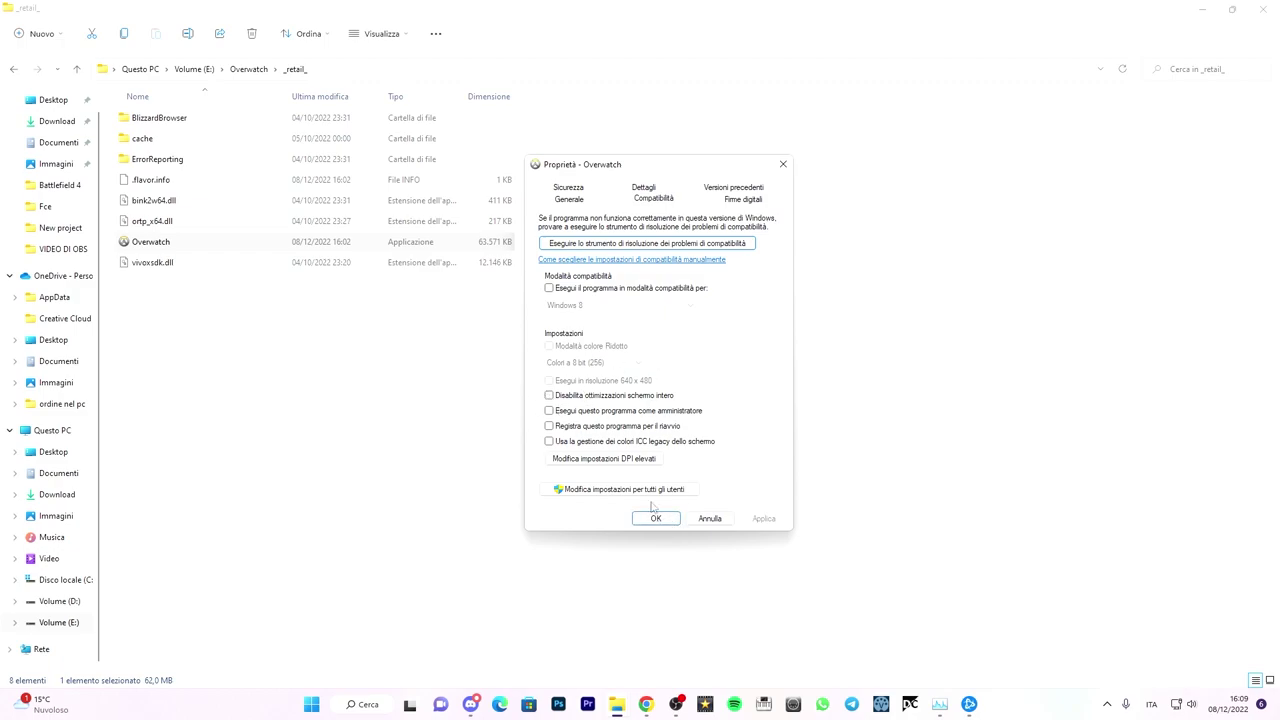
click(789, 164)
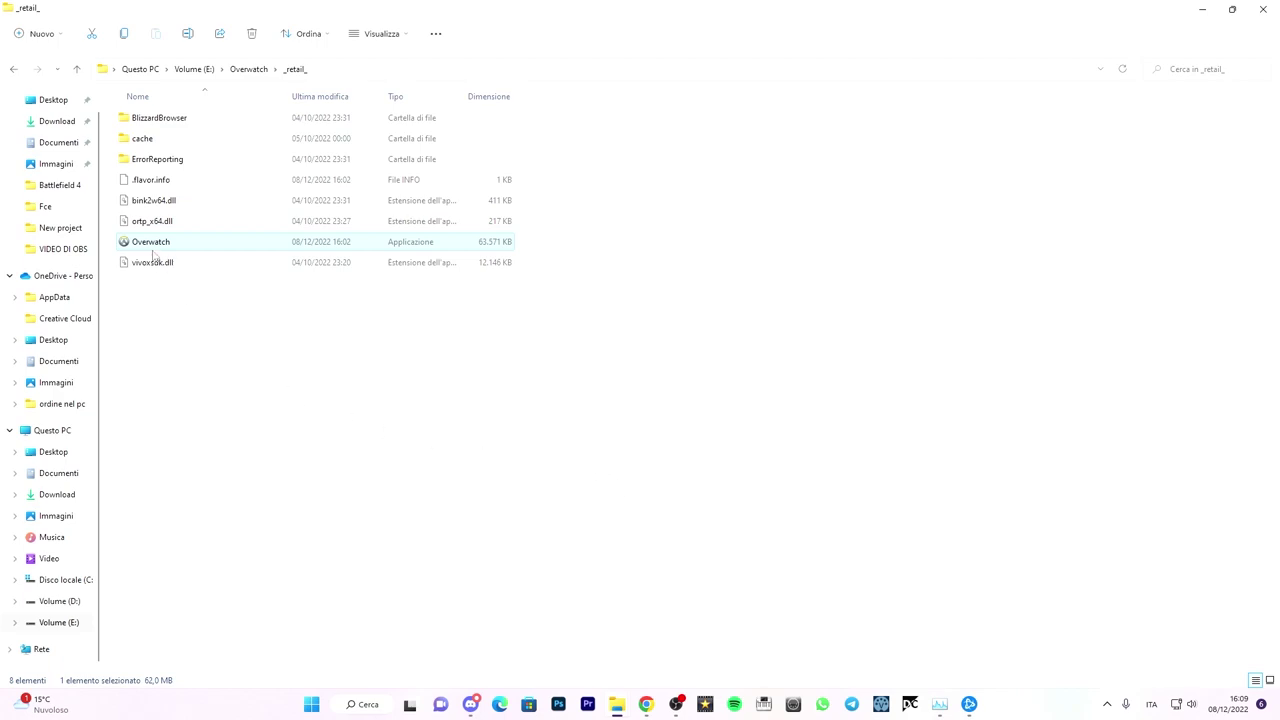
Run the Overwatch application as administrator and sign in with the account e-mail and password, continuing past the welcome-back screen.
right_click(153, 245)
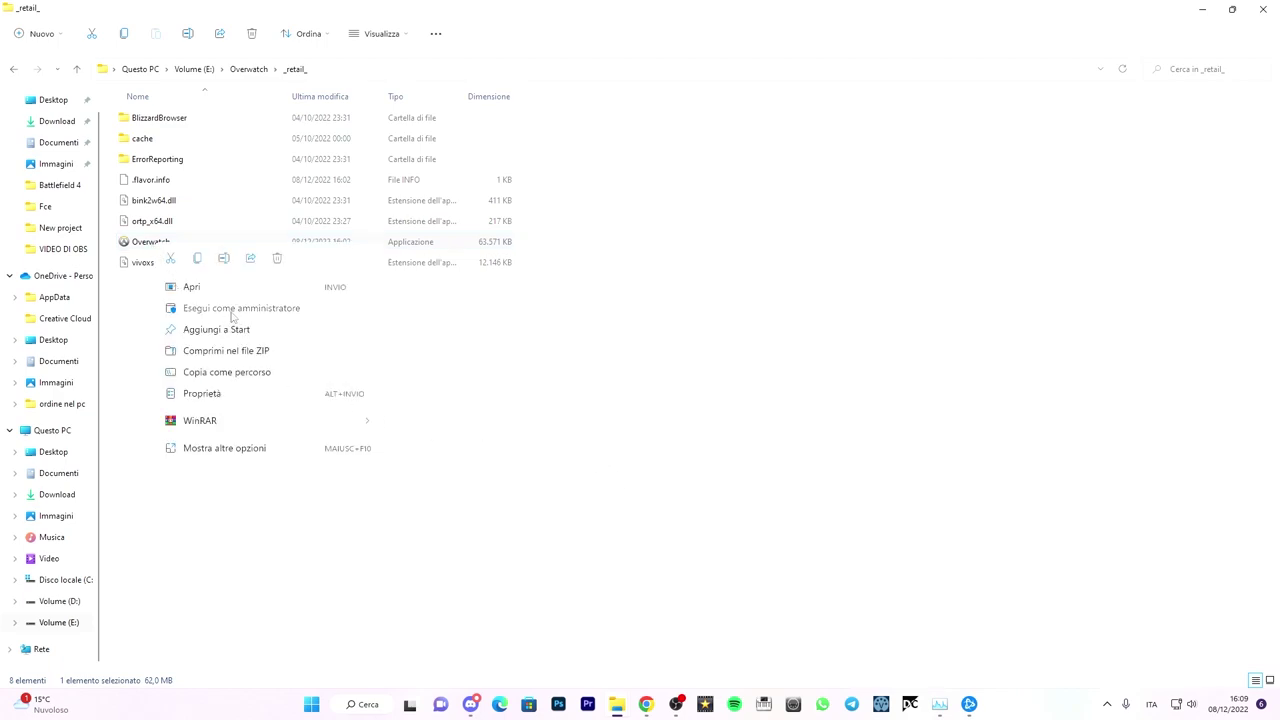
click(232, 309)
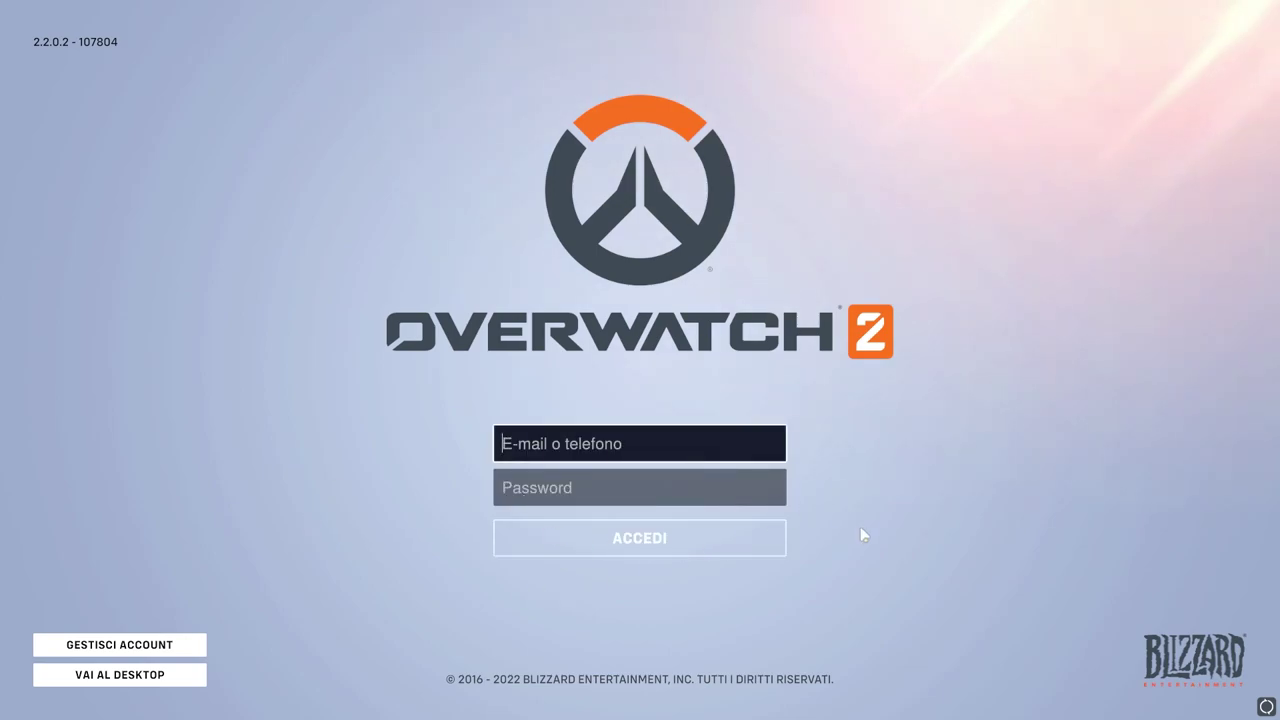
key(Tab)
key(Tab)
key(Tab)
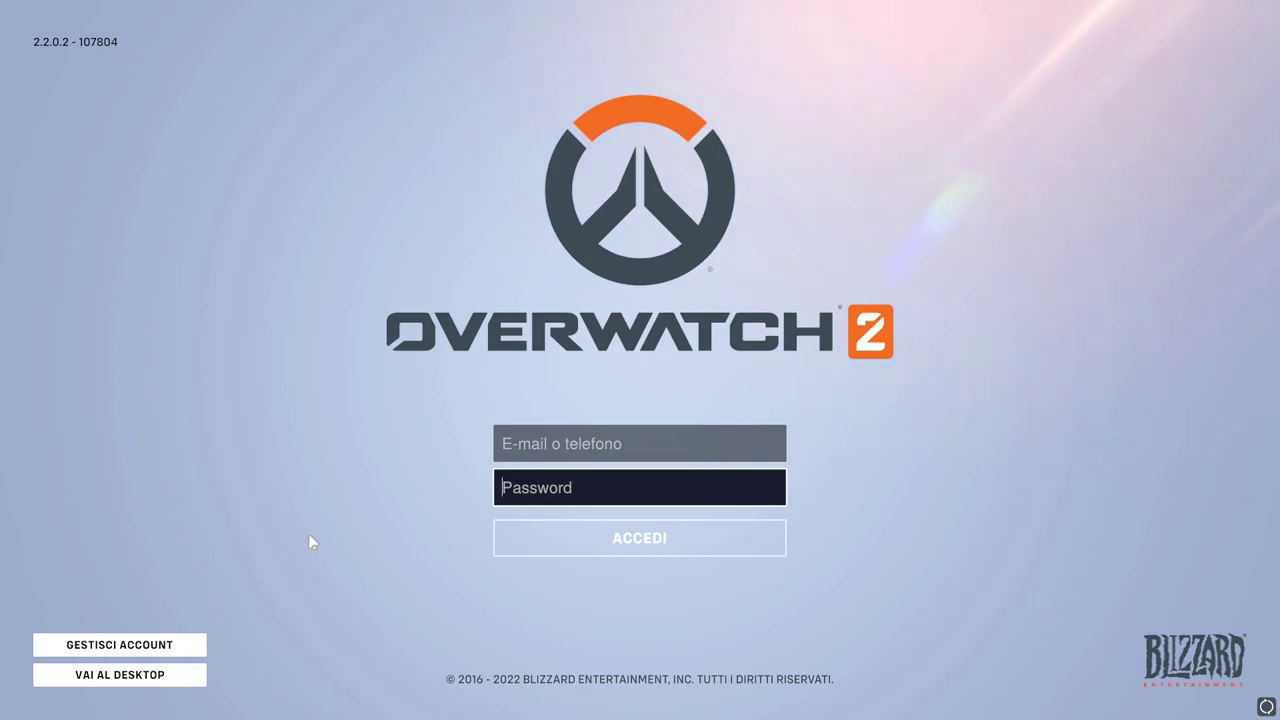
key(Return)
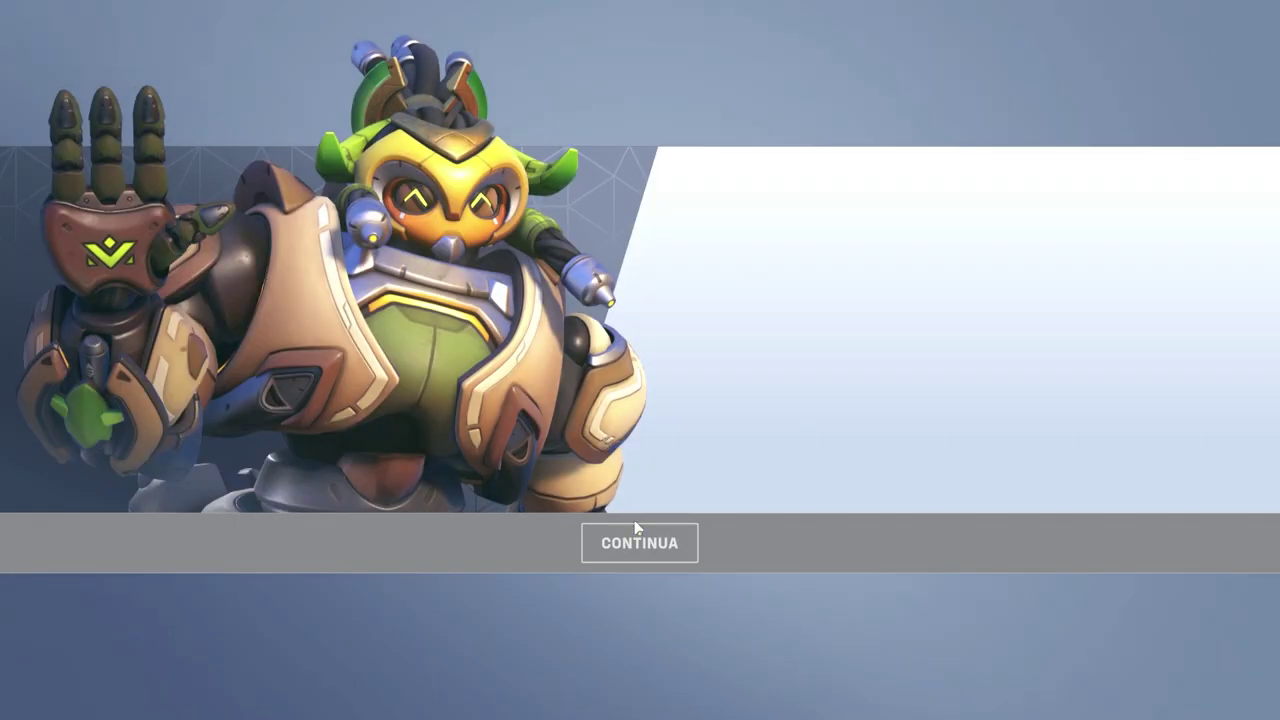
click(637, 538)
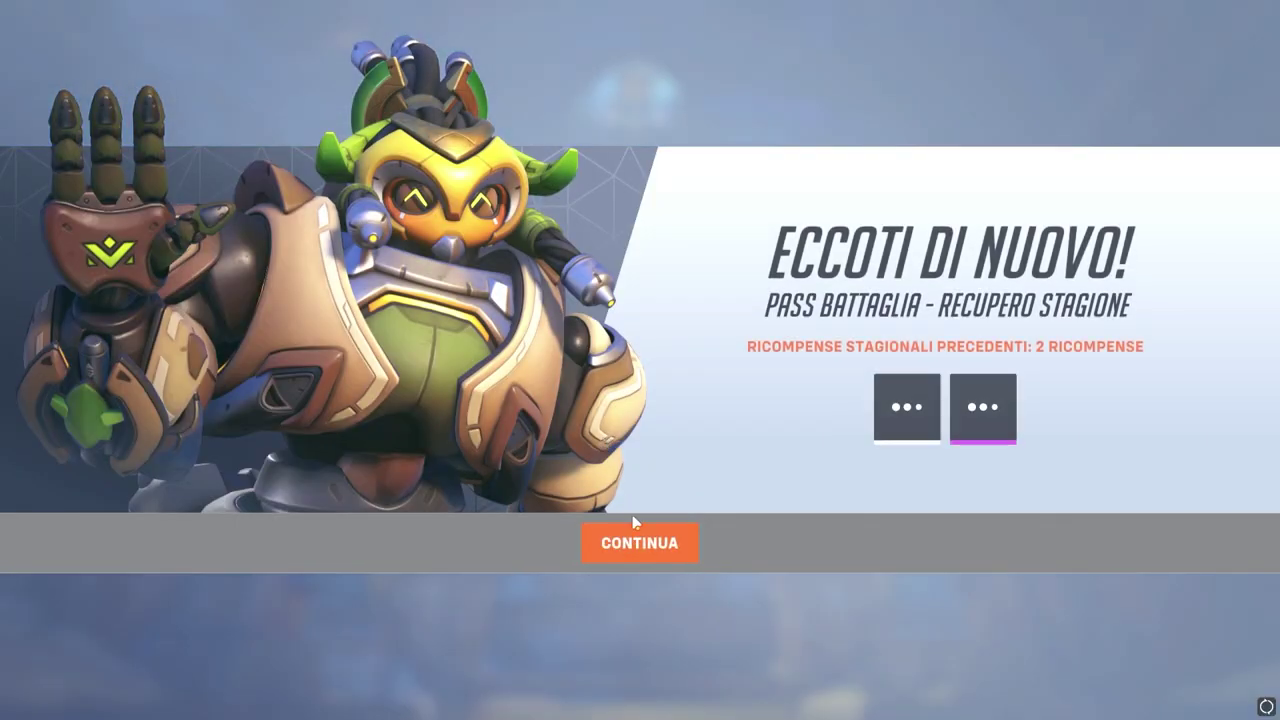